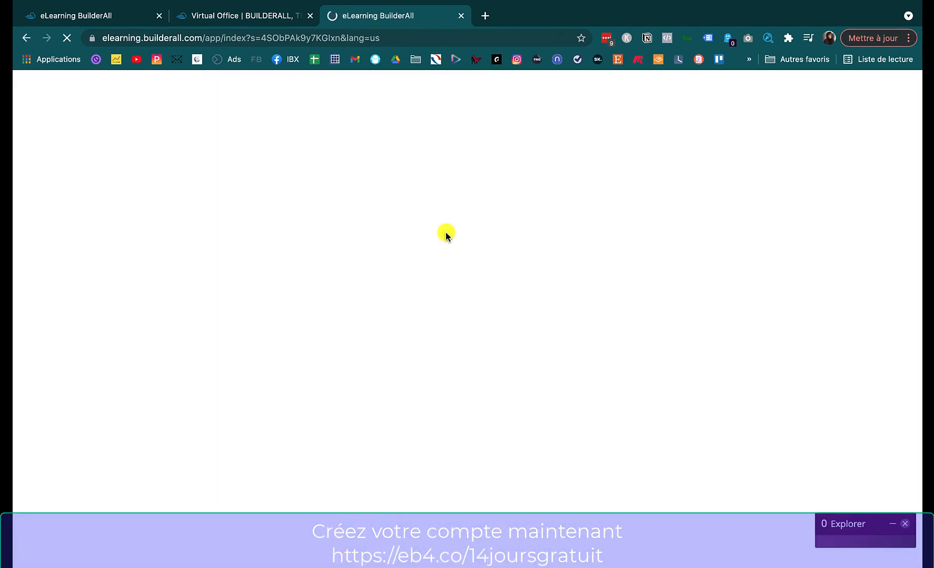
Step: Open the Cours test Atelier course for editing and review its General settings
scroll(449, 291, down, 3)
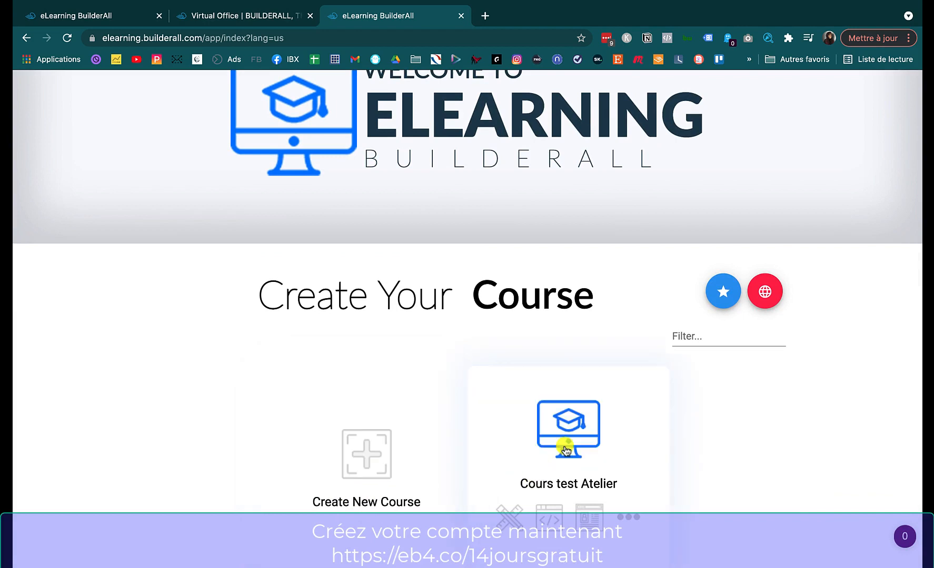
click(510, 519)
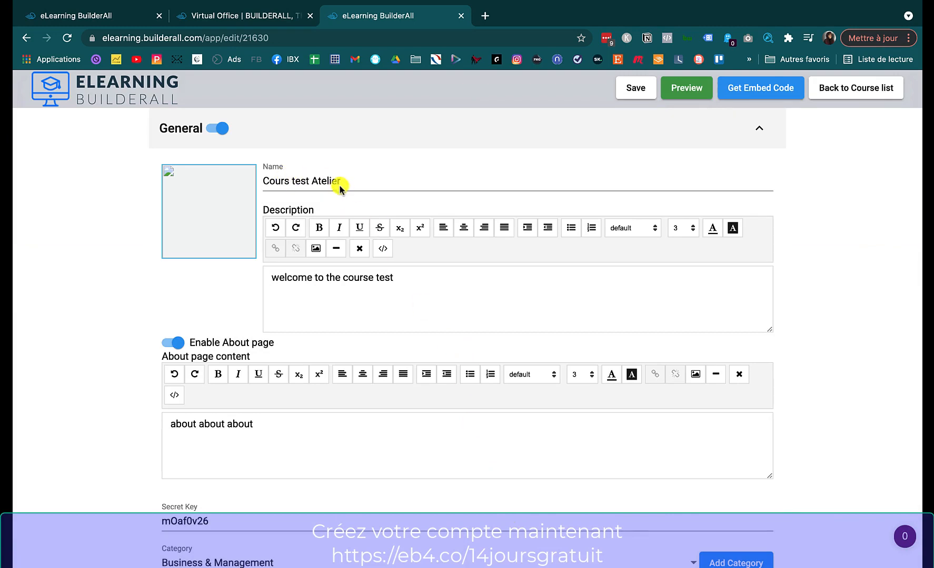
scroll(360, 301, down, 3)
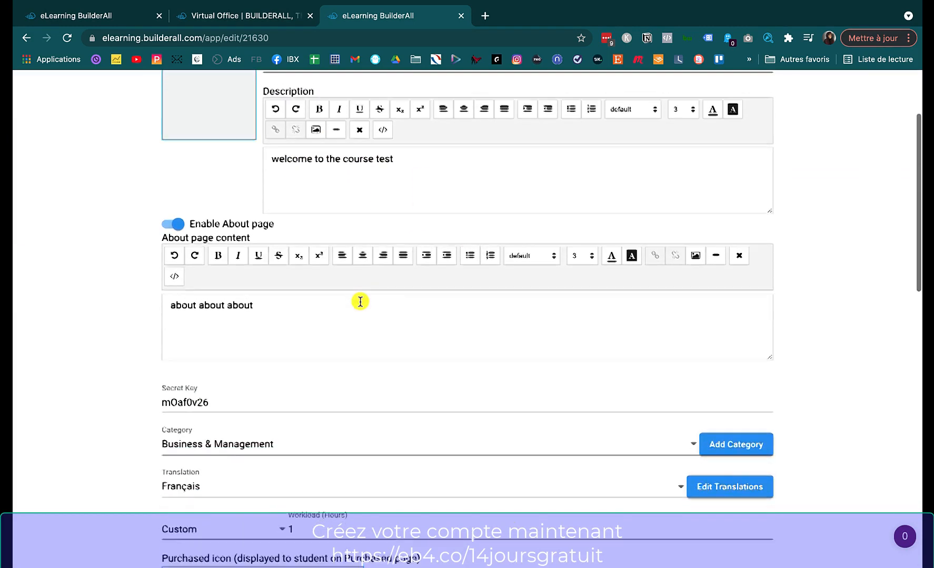
scroll(217, 307, down, 3)
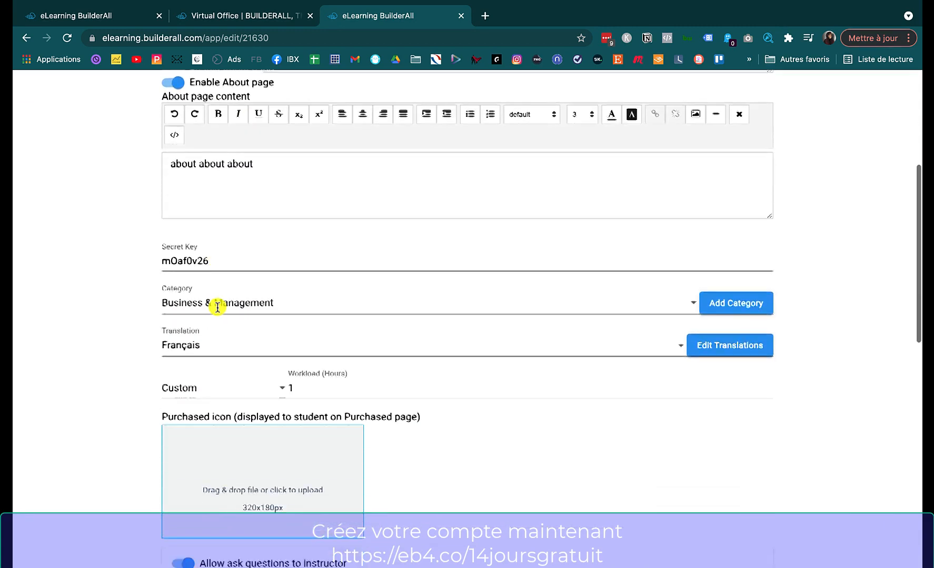
scroll(230, 308, down, 1)
scroll(229, 315, down, 7)
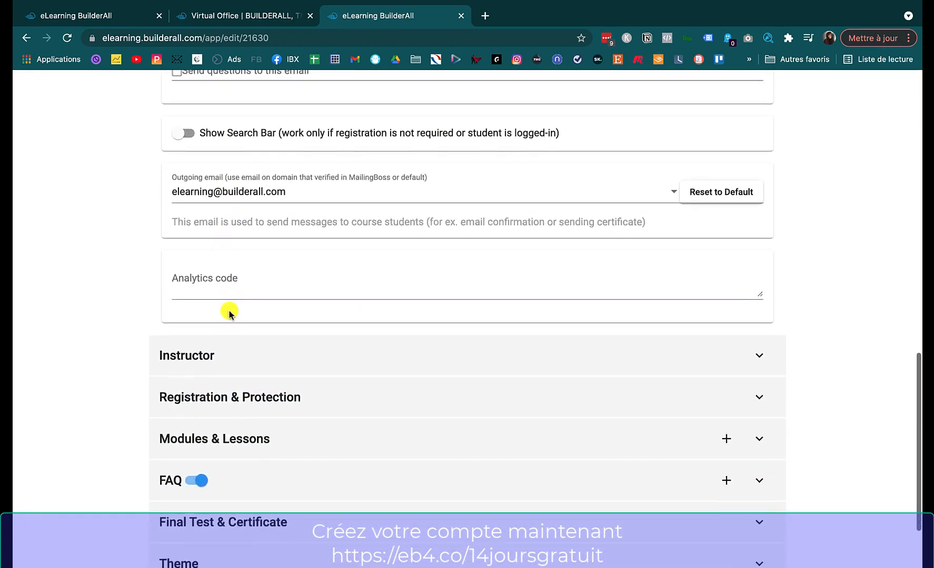
Step: Examine the course's Instructor details and its Registration & Protection settings
click(199, 355)
scroll(218, 232, up, 2)
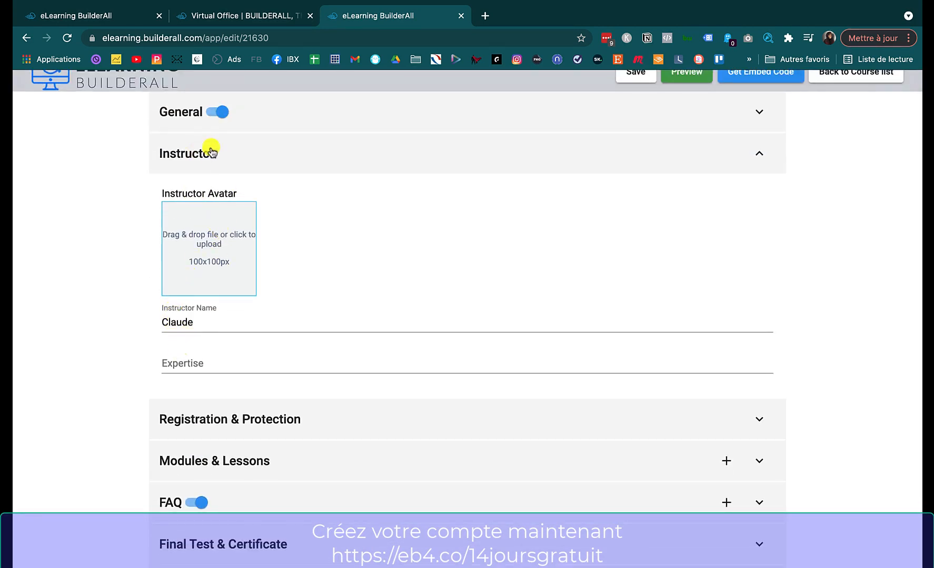
click(206, 420)
scroll(206, 418, down, 1)
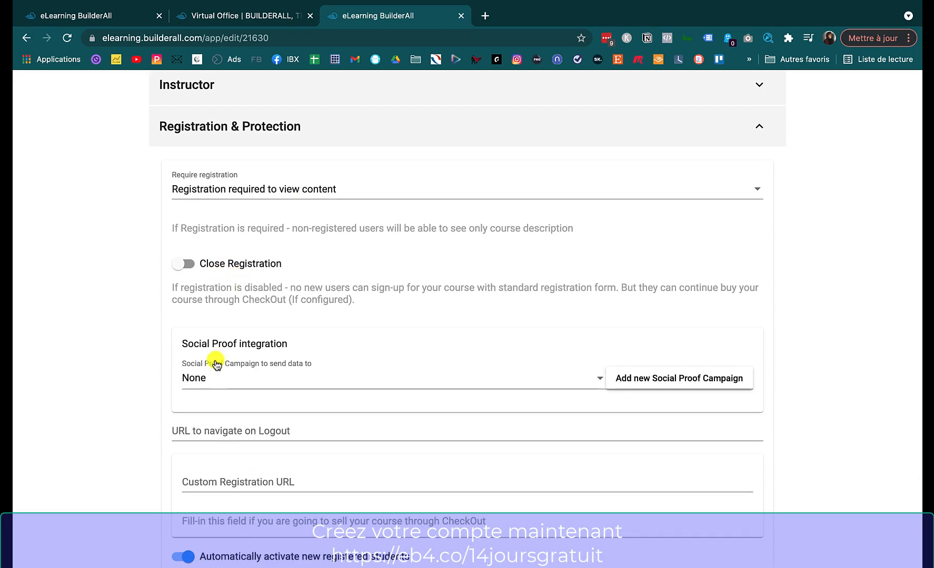
scroll(210, 362, down, 1)
scroll(210, 363, down, 2)
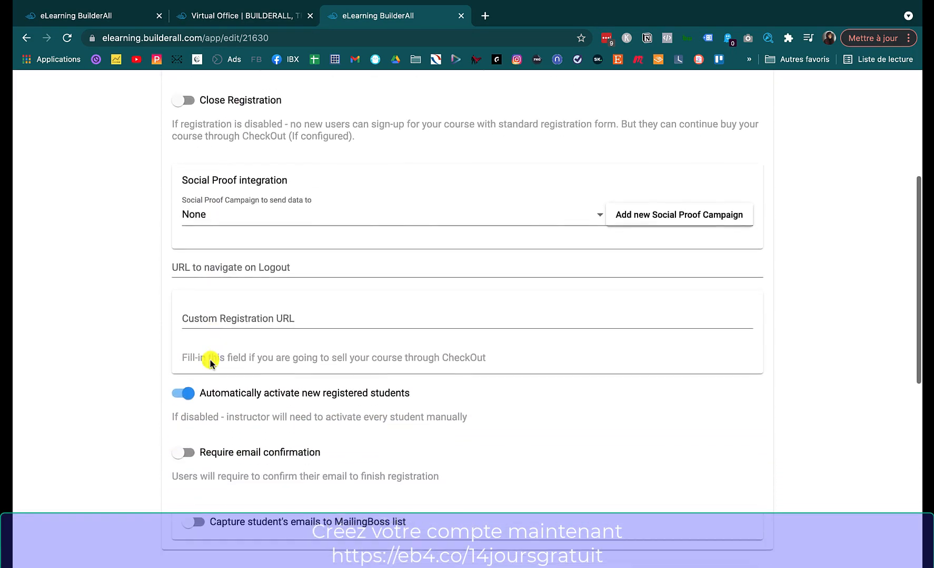
scroll(221, 279, up, 5)
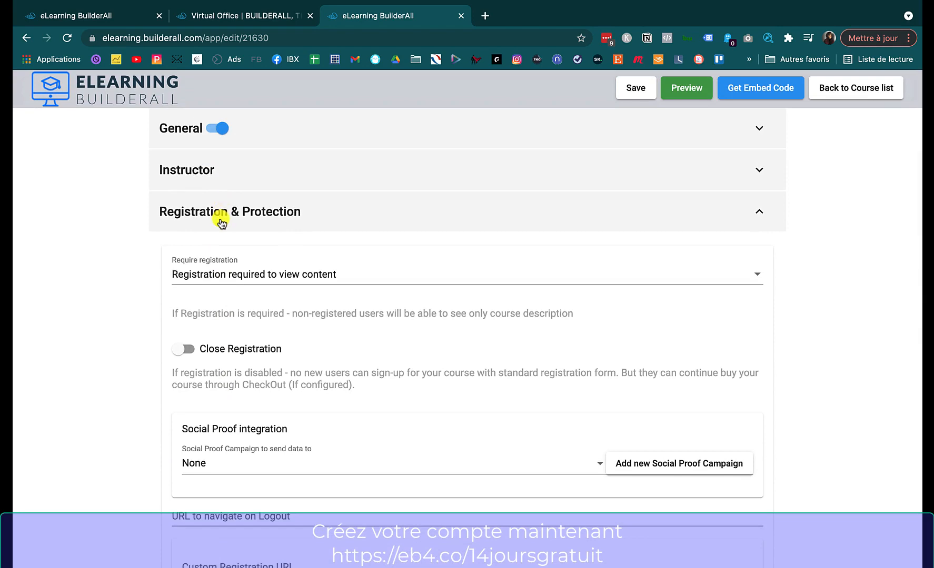
scroll(223, 287, down, 10)
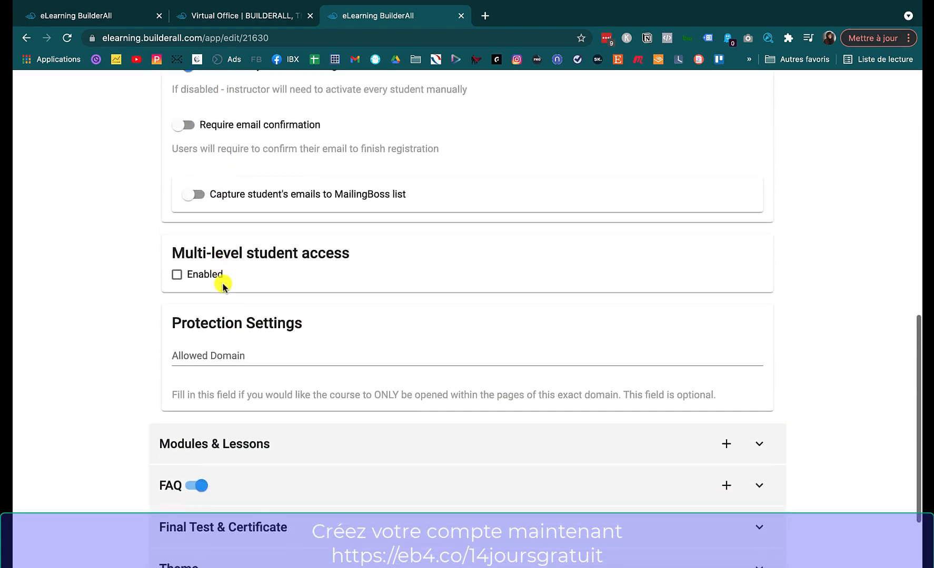
scroll(206, 401, down, 2)
Step: Expand the course's Modules & Lessons and review the name, description, icon and background image of module WORKSHOP 1
click(219, 367)
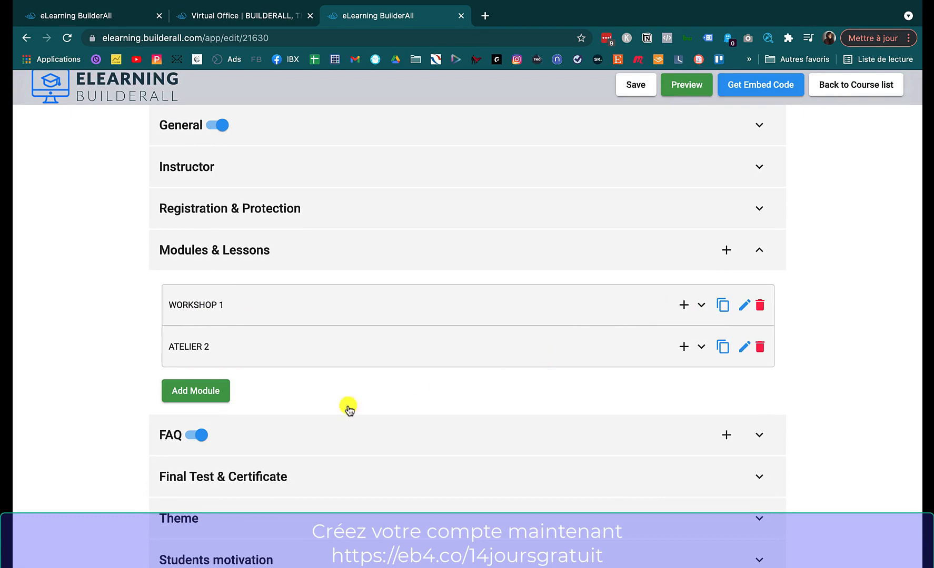
click(744, 305)
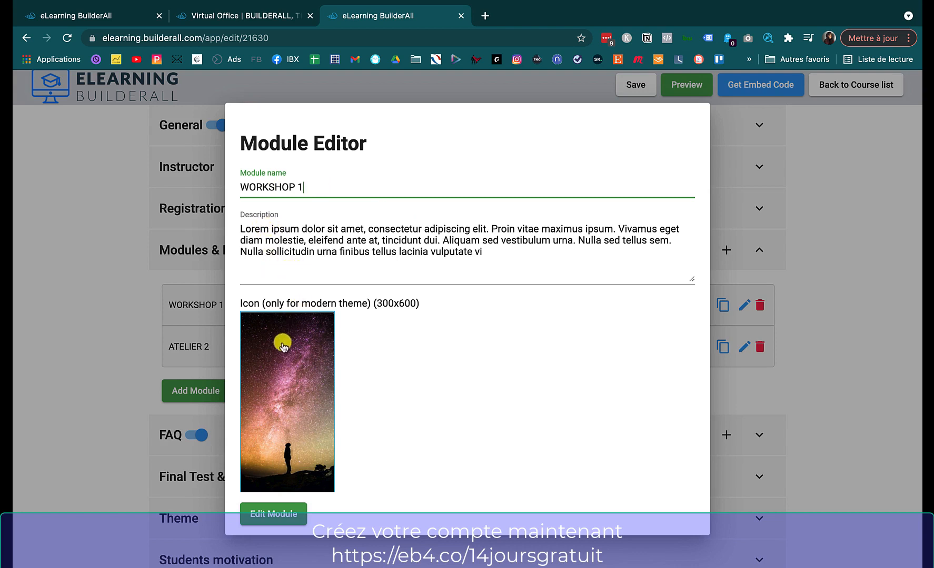
scroll(294, 295, down, 4)
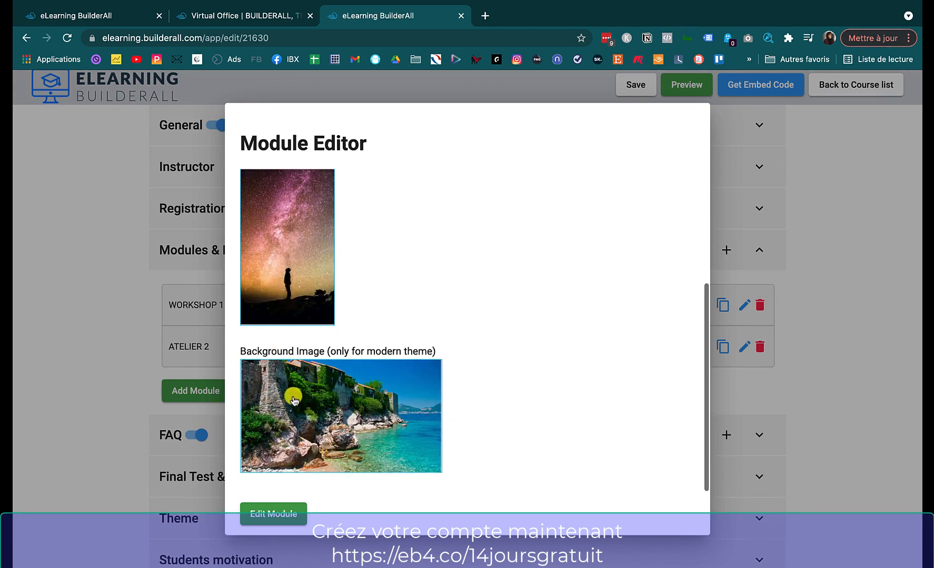
click(249, 510)
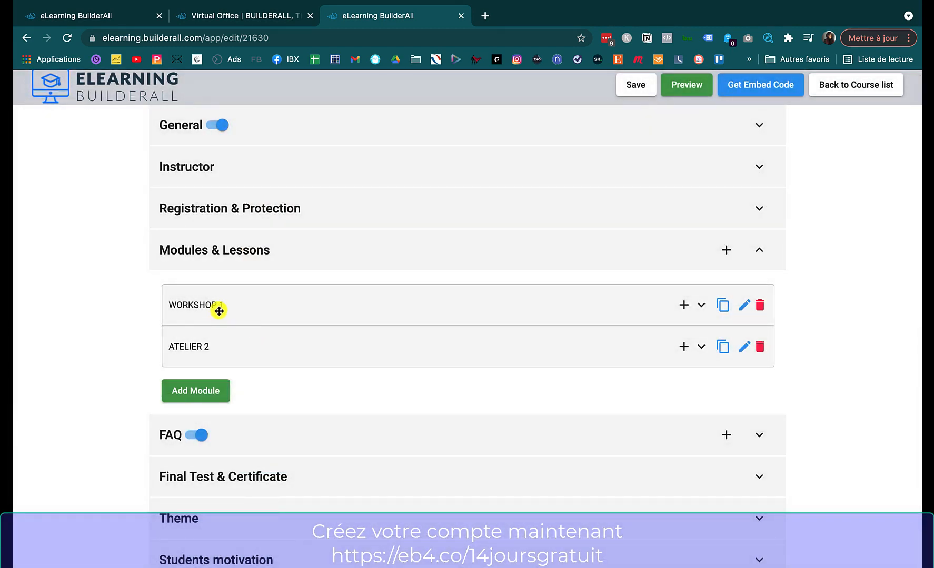
Step: Edit LESSON 1 in WORKSHOP 1 and replace its lesson icon with the sunset silhouette photo from the images 9 folder
click(701, 304)
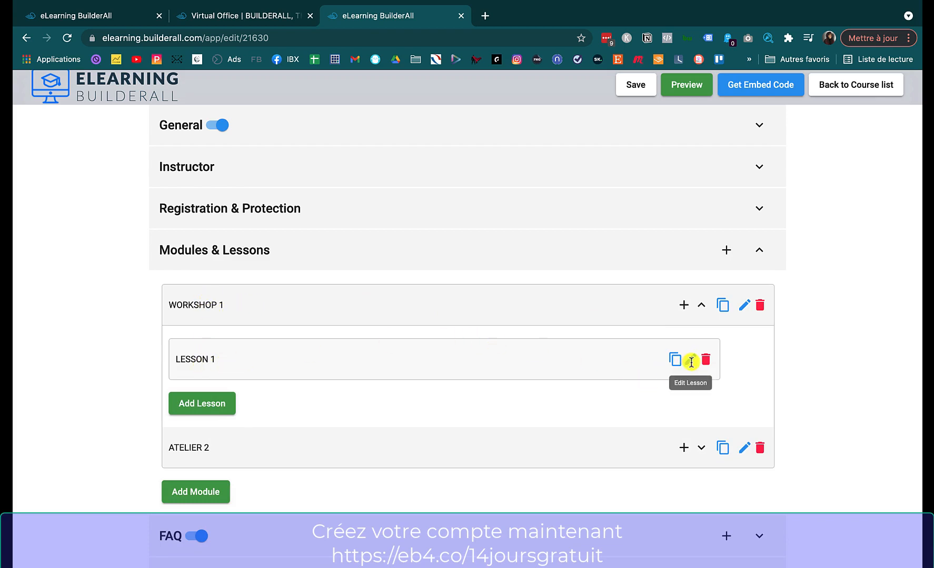
click(691, 361)
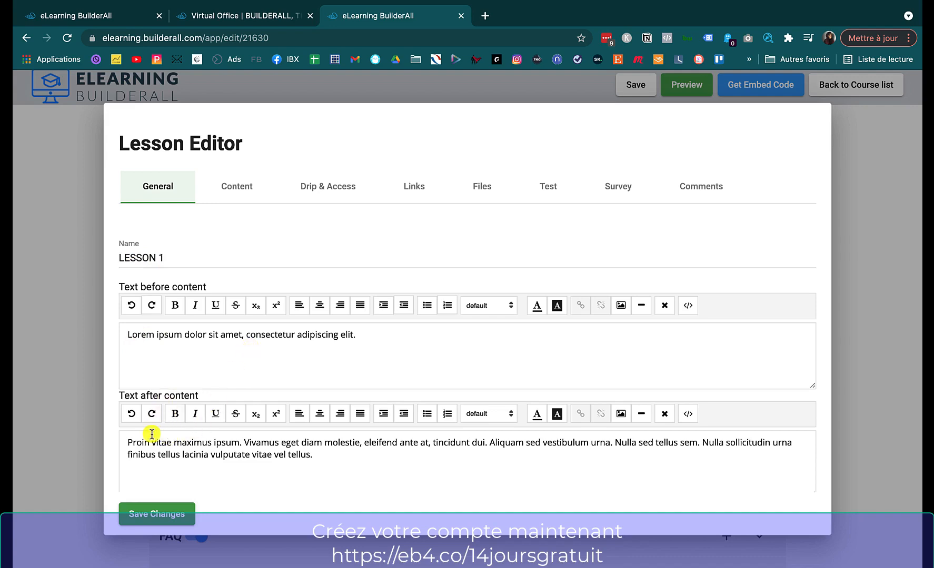
scroll(212, 449, down, 5)
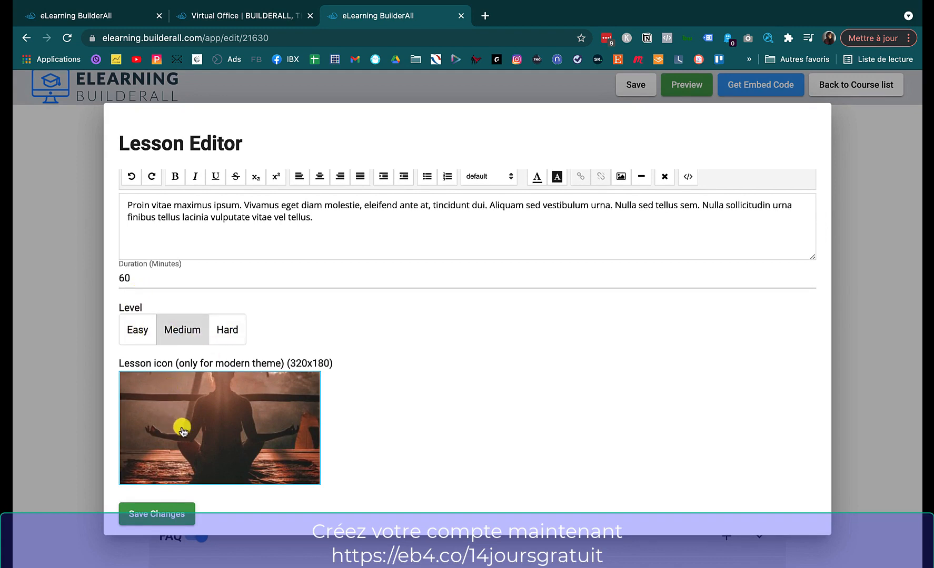
click(213, 421)
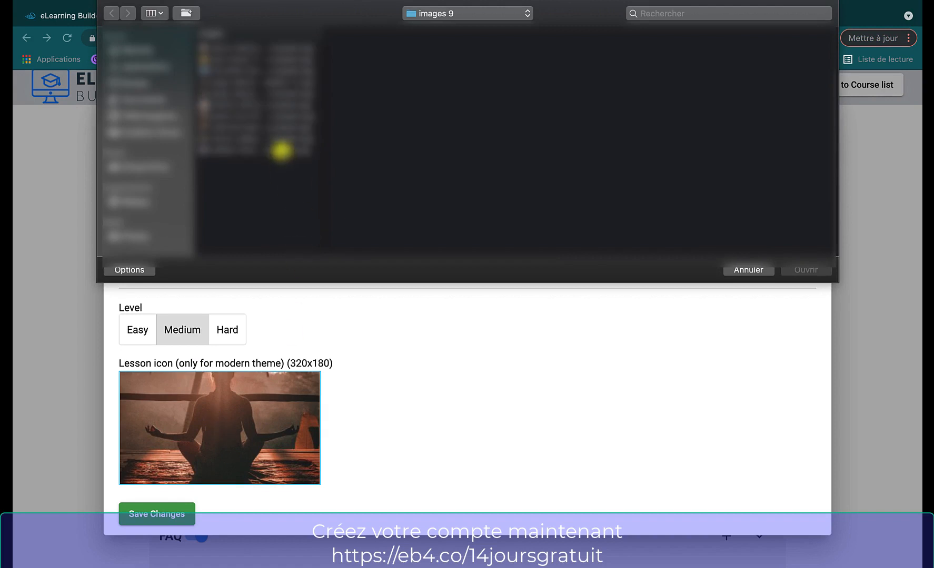
click(281, 152)
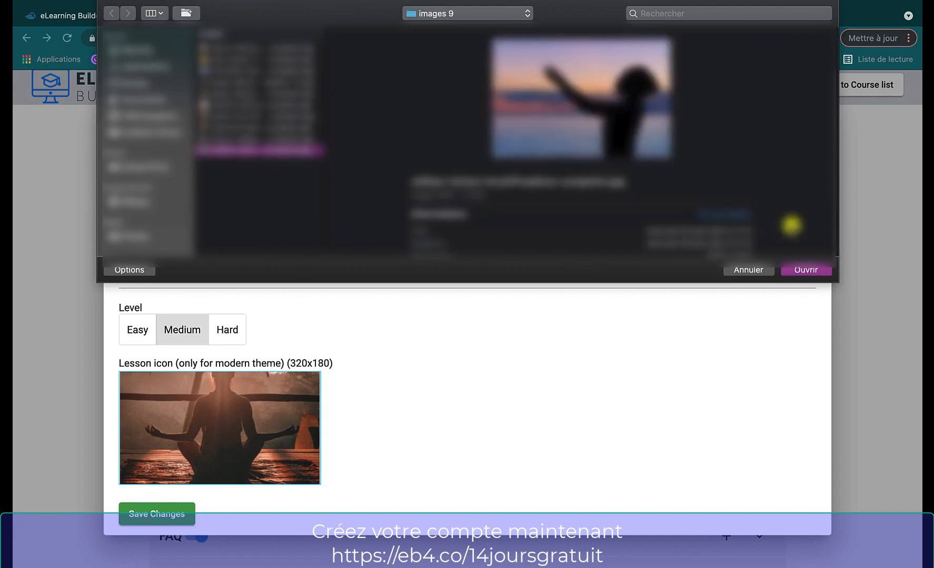
click(802, 269)
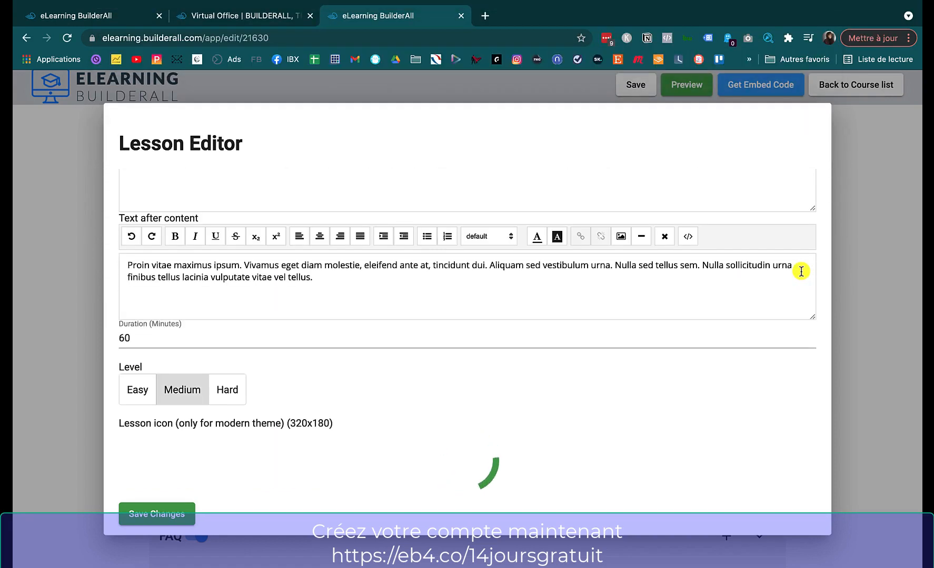
scroll(247, 369, down, 2)
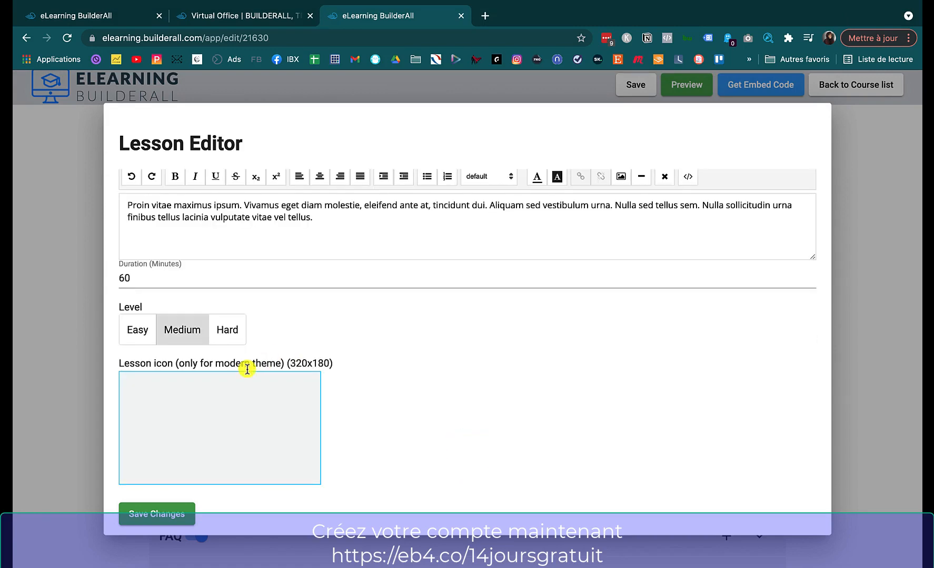
Step: Review LESSON 1's content type options, drip delay fields and links
scroll(262, 330, up, 3)
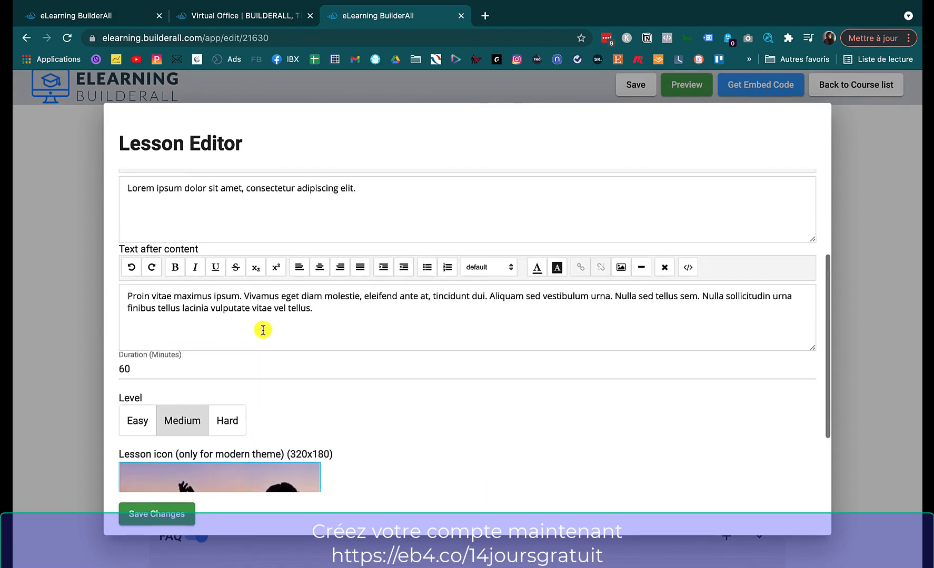
scroll(262, 329, up, 5)
click(241, 191)
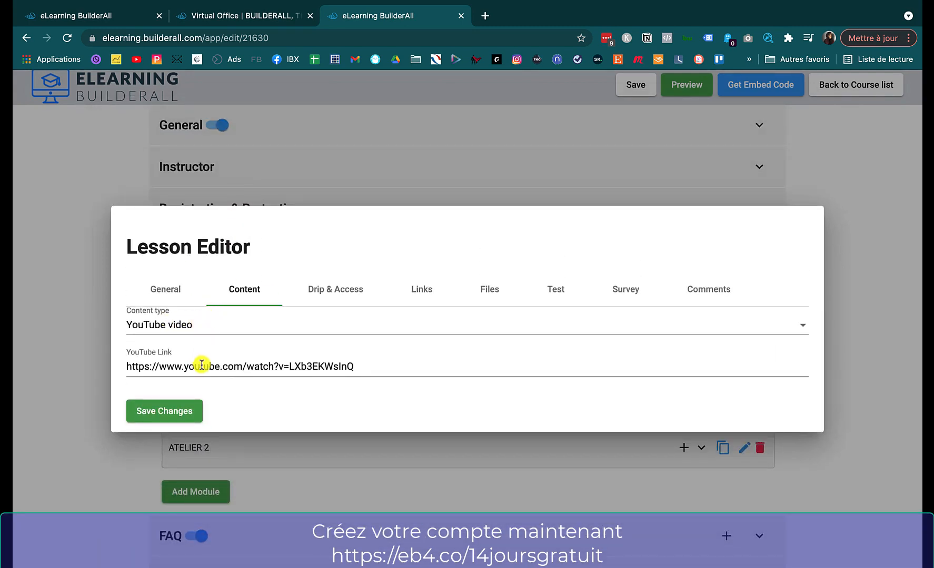
click(256, 328)
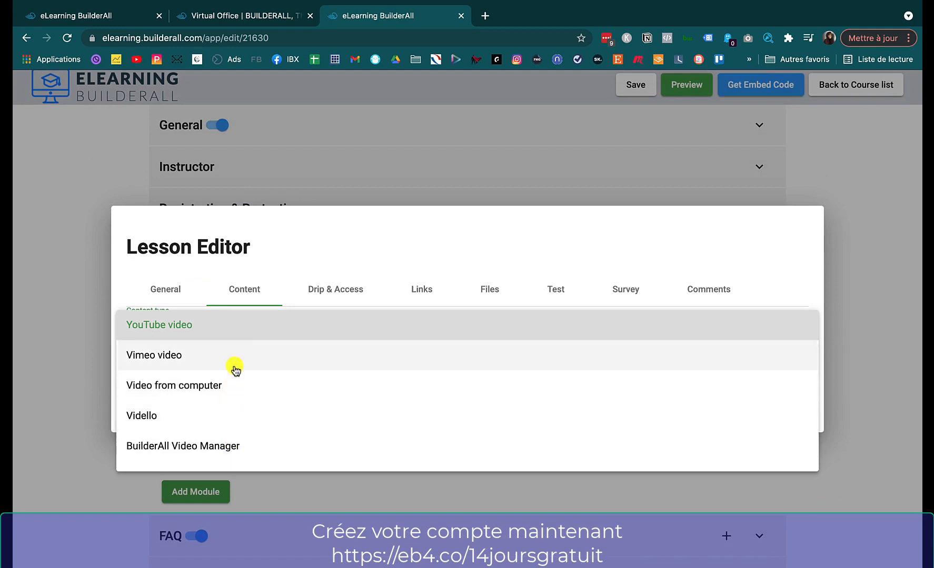
click(257, 286)
click(323, 290)
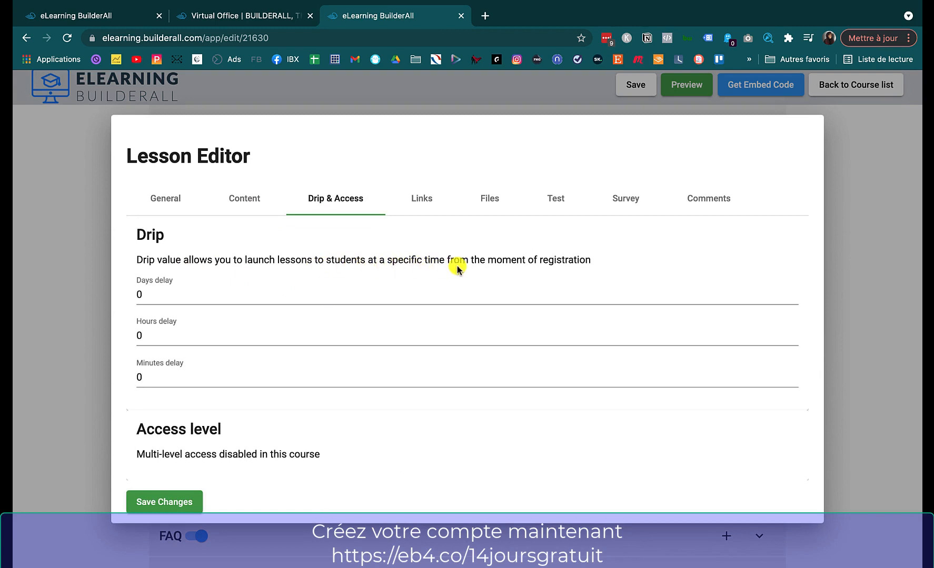
click(175, 292)
click(172, 342)
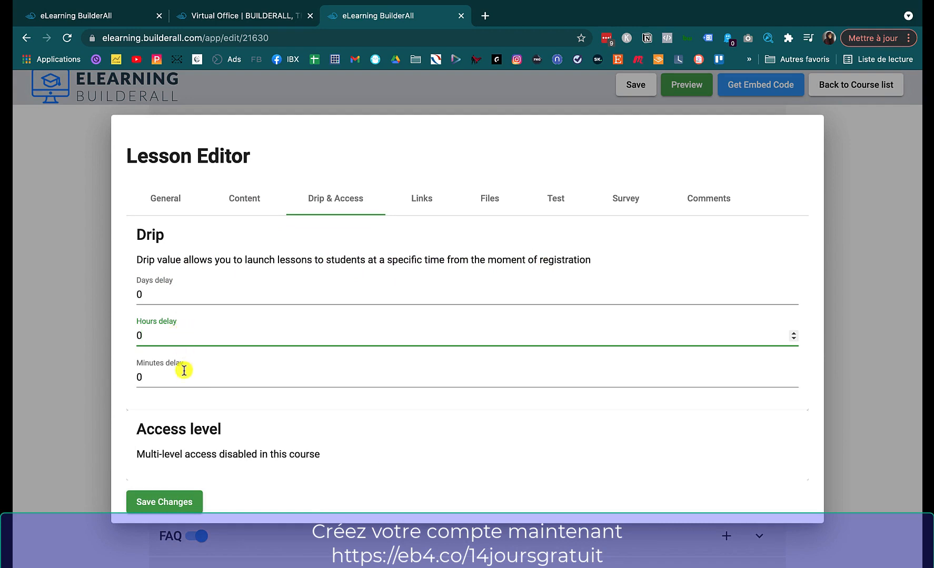
click(424, 195)
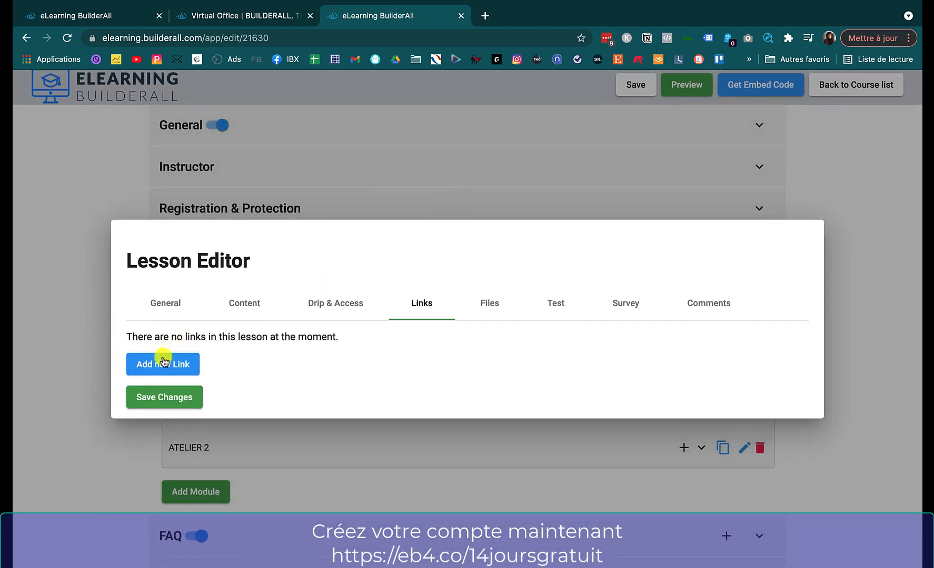
Step: Add the screencapture PDF dated 2021-07-21 from the Téléchargements folder as a new file in LESSON 1, keeping its default name
click(489, 304)
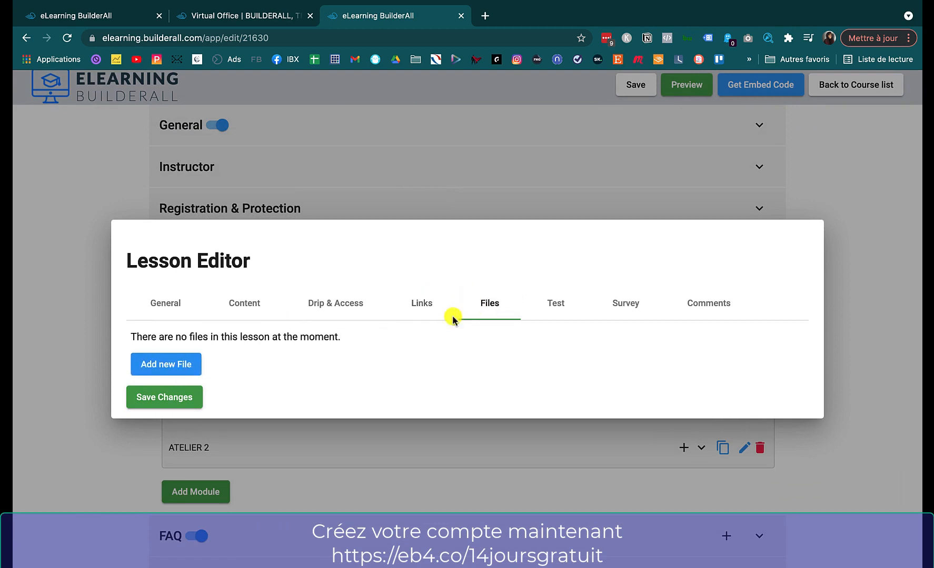
click(175, 363)
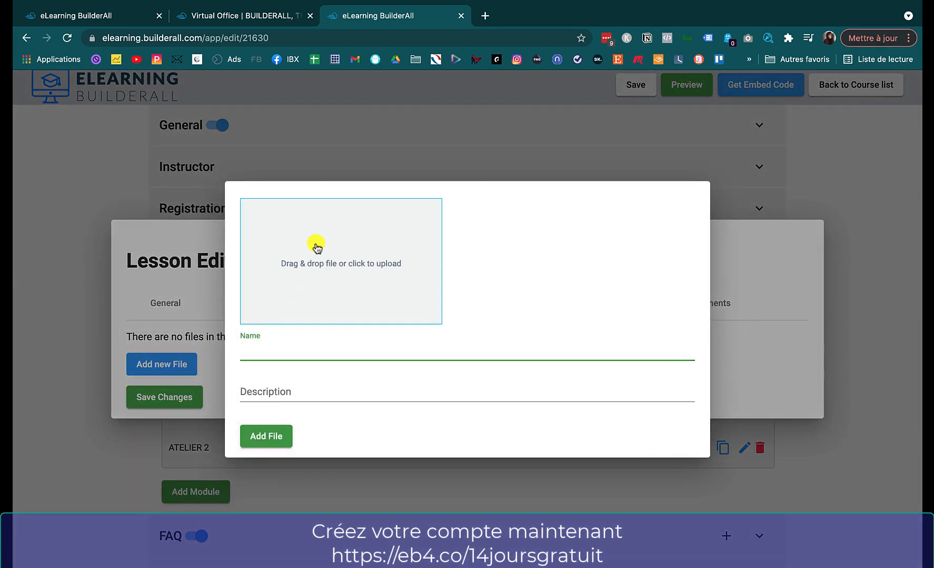
click(316, 248)
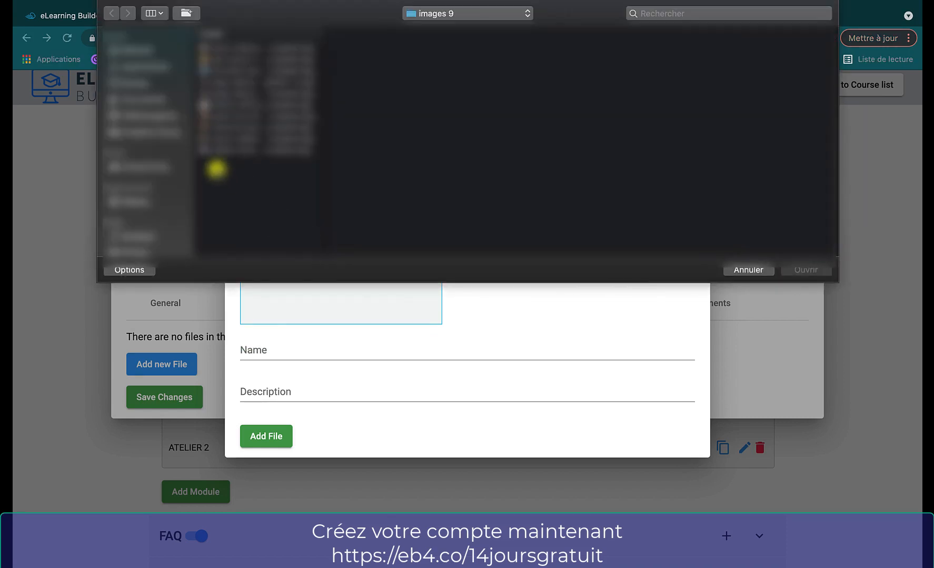
click(152, 99)
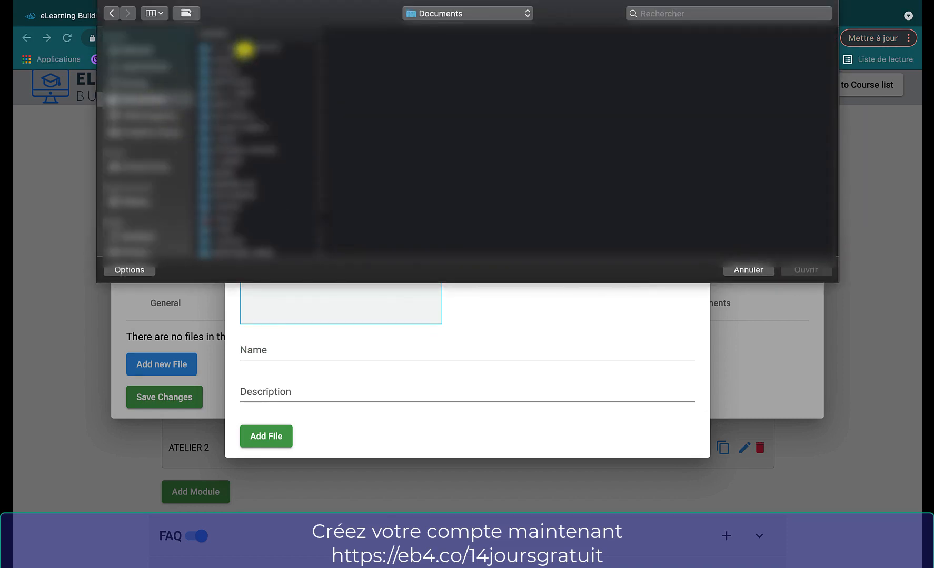
click(147, 116)
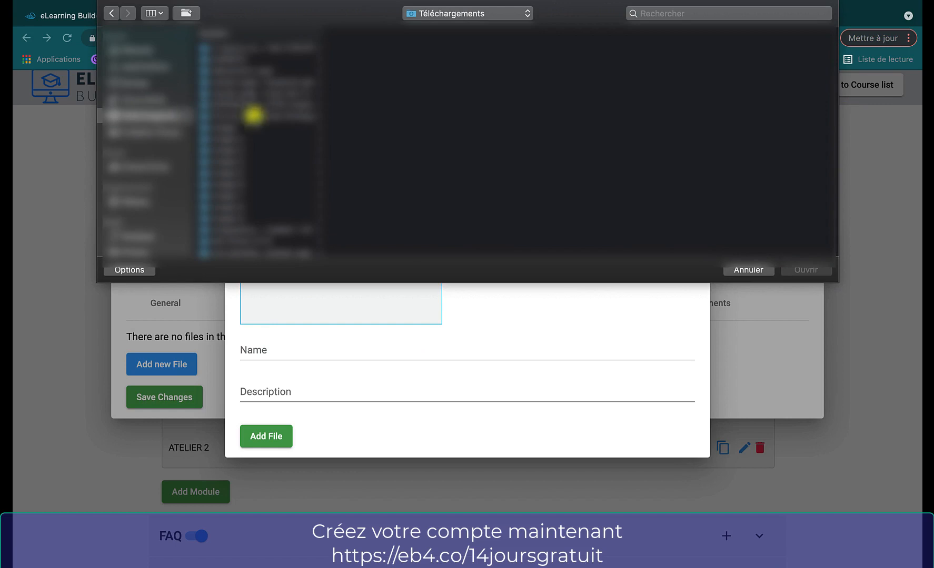
scroll(246, 150, down, 10)
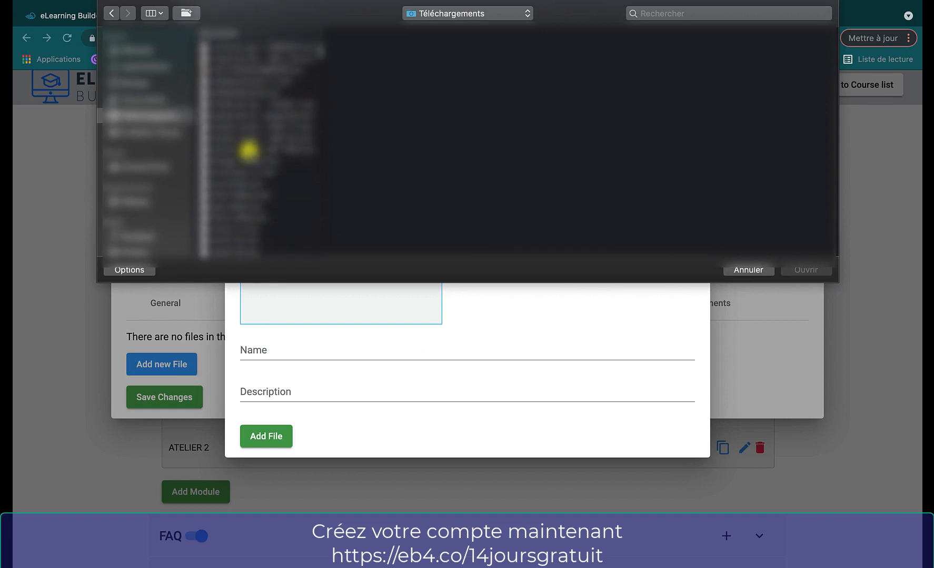
scroll(248, 150, down, 10)
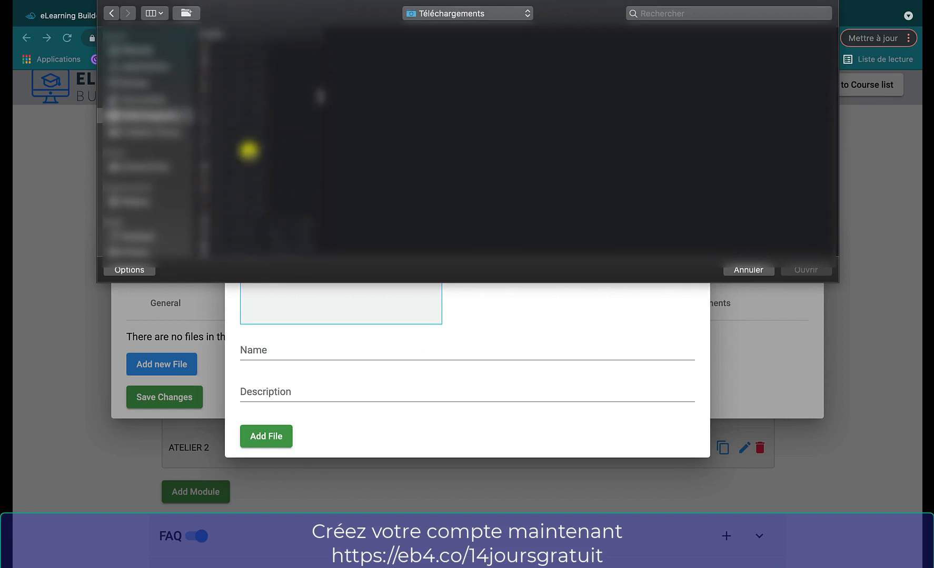
scroll(249, 151, down, 10)
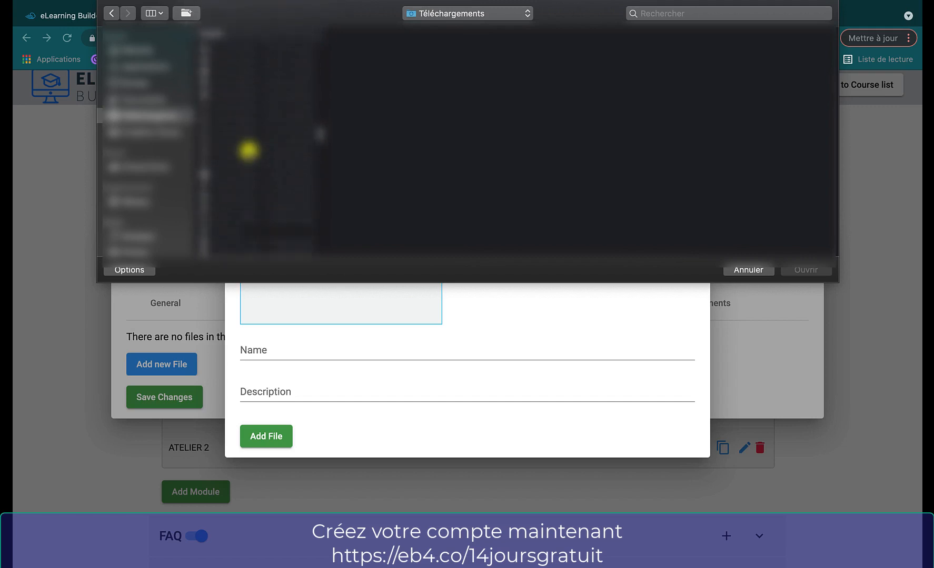
scroll(248, 150, down, 10)
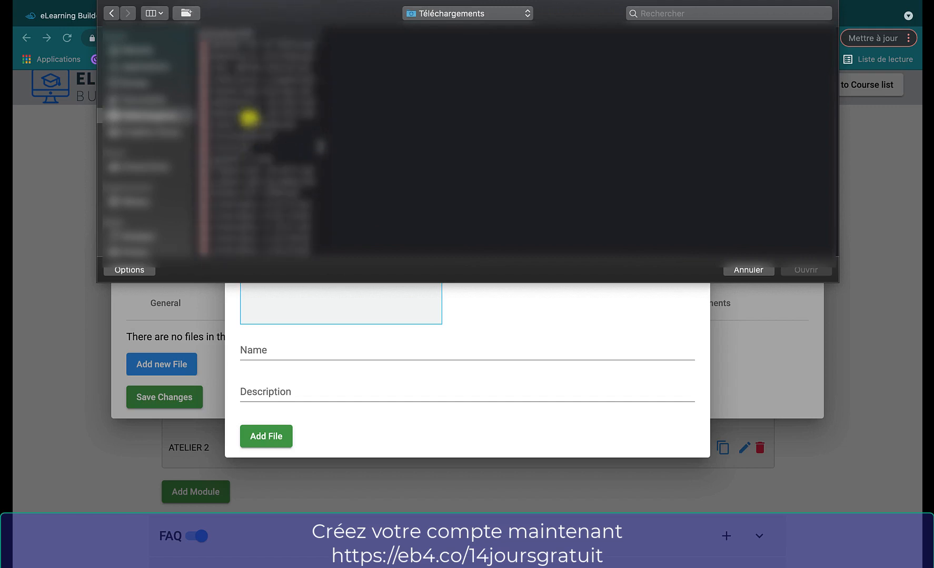
scroll(248, 118, down, 3)
click(241, 132)
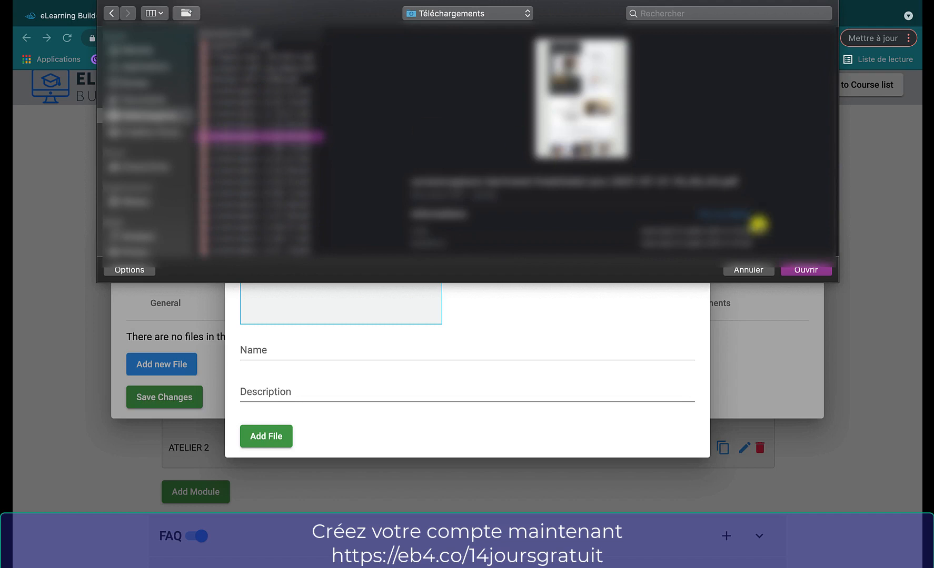
click(804, 270)
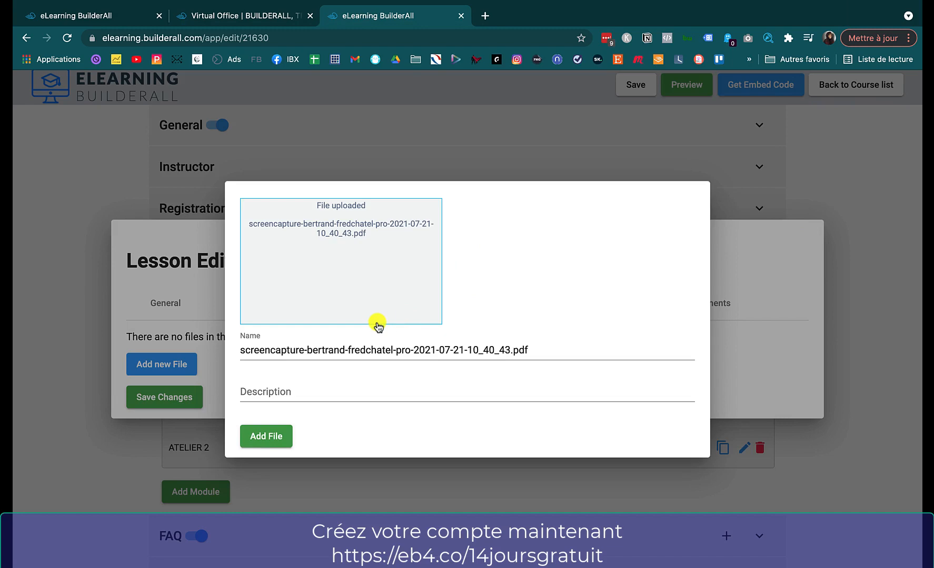
click(266, 437)
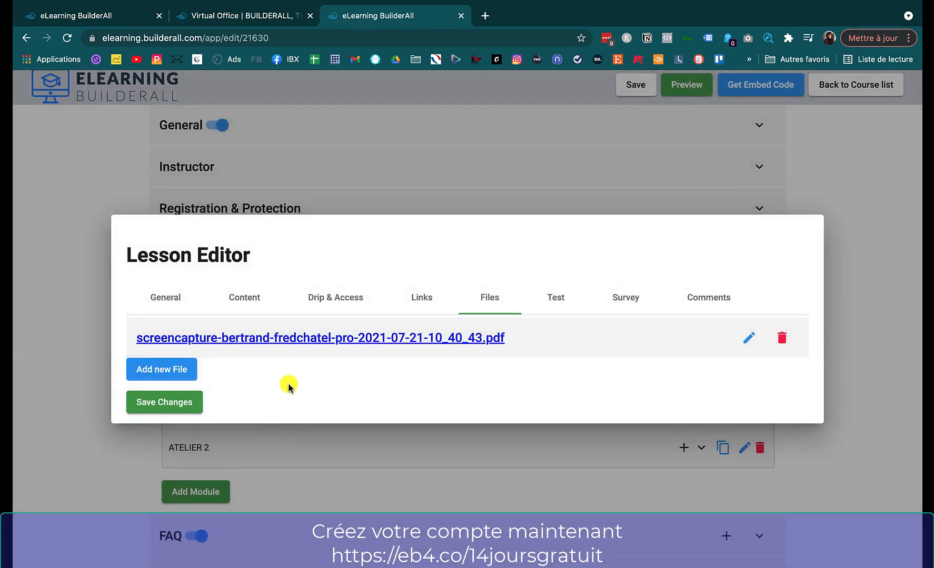
Step: Review LESSON 1's test, survey and comments settings, and save the lesson changes
click(553, 297)
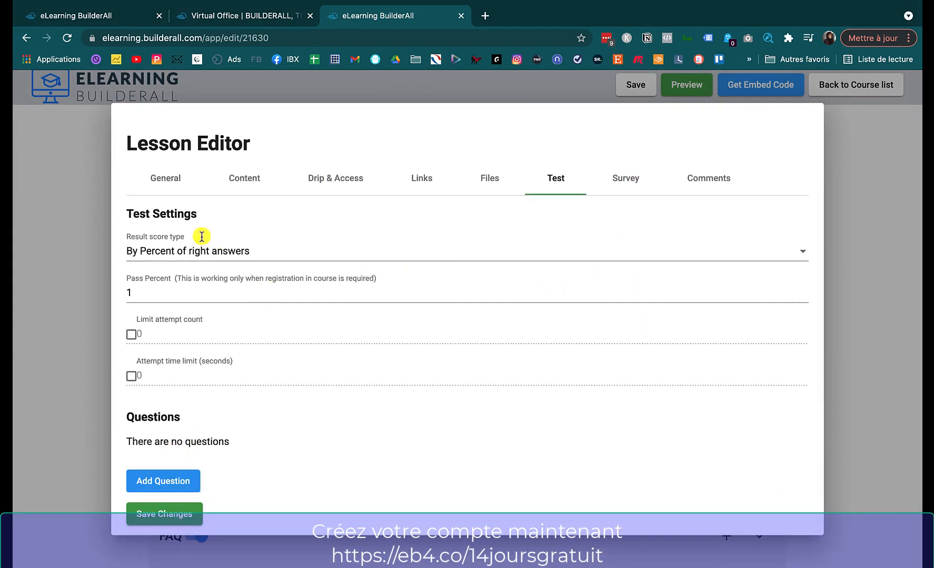
click(622, 180)
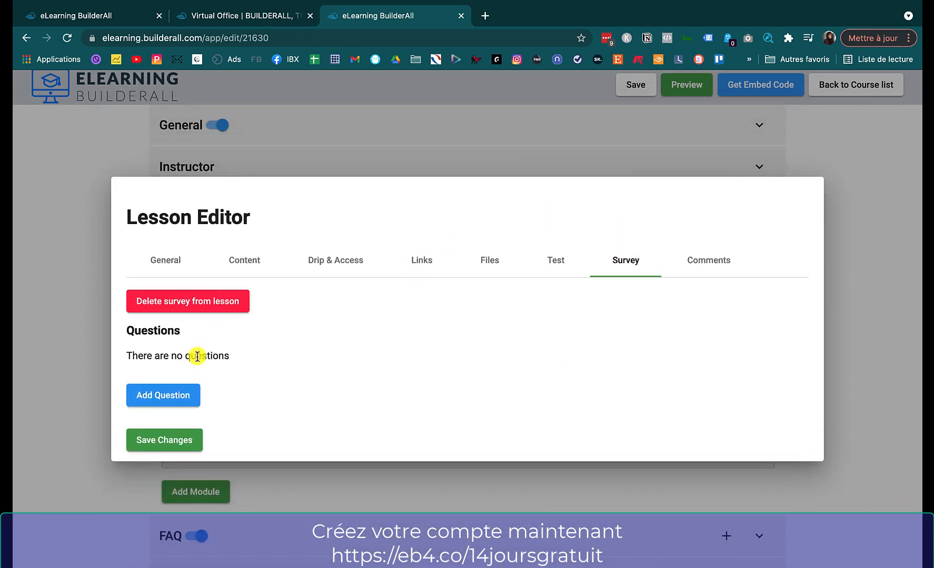
click(694, 260)
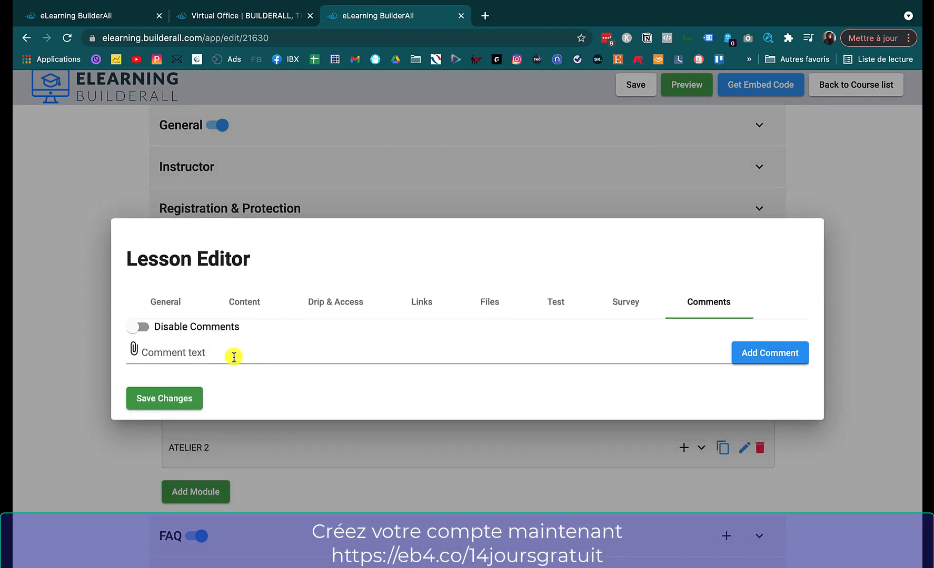
click(180, 399)
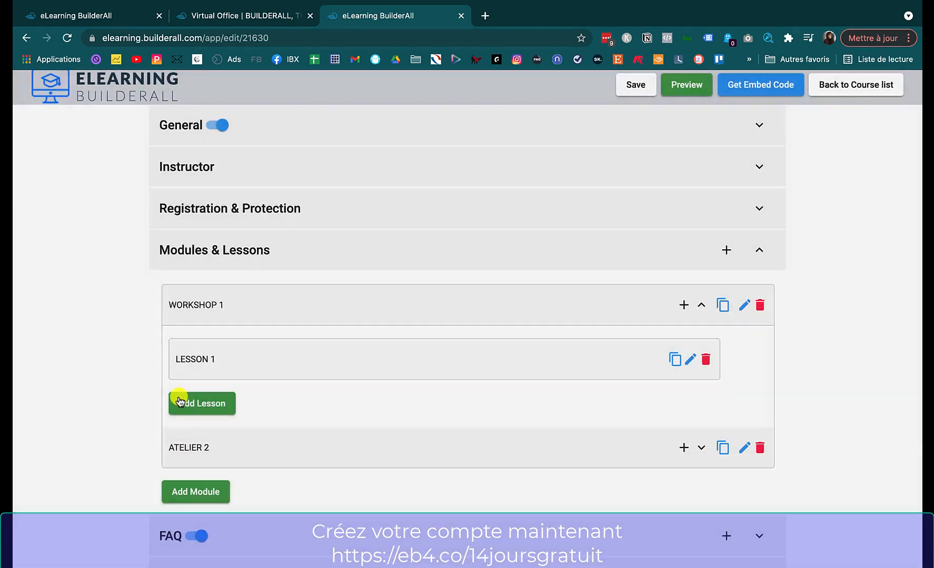
Step: Examine the course's FAQ questions and blank question form, plus its final test, survey and certificate settings
scroll(177, 421, down, 3)
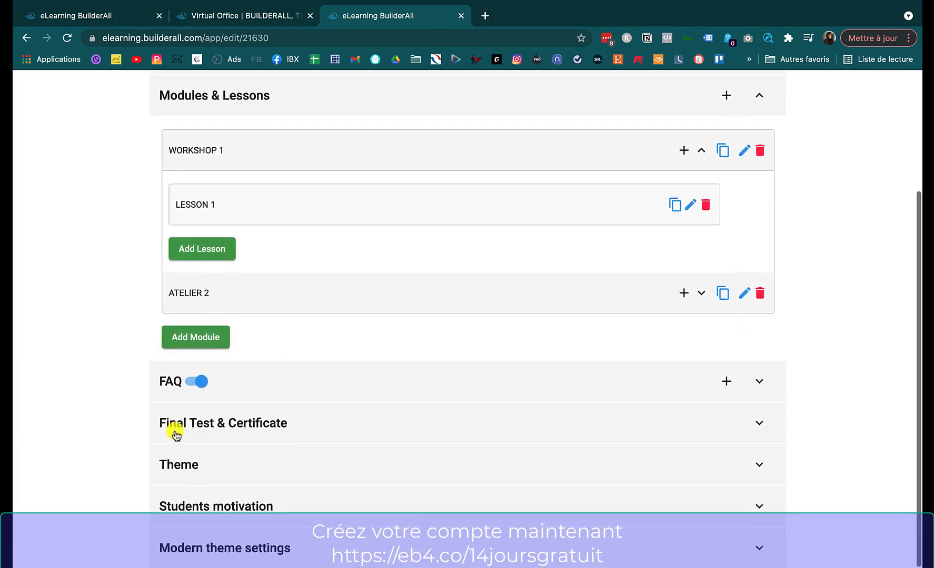
click(196, 382)
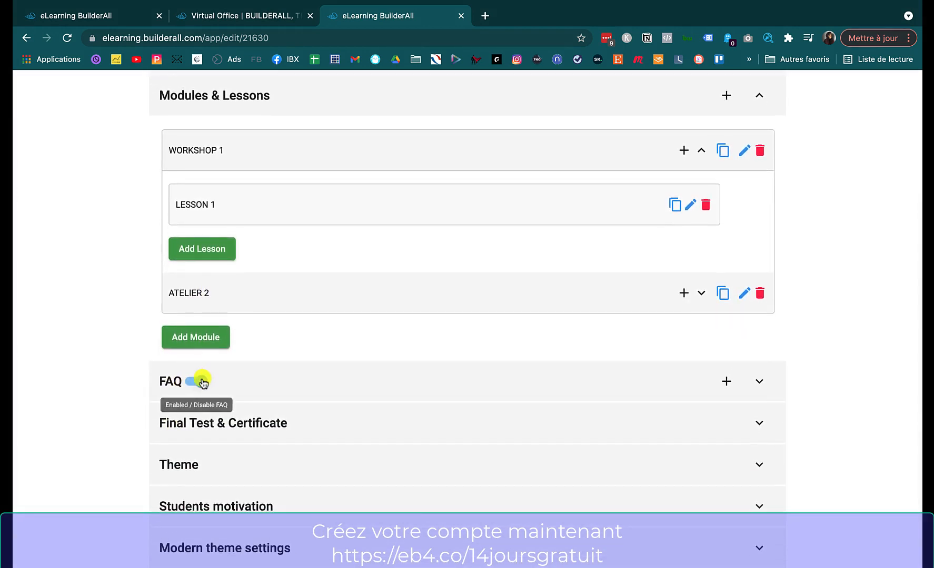
click(193, 159)
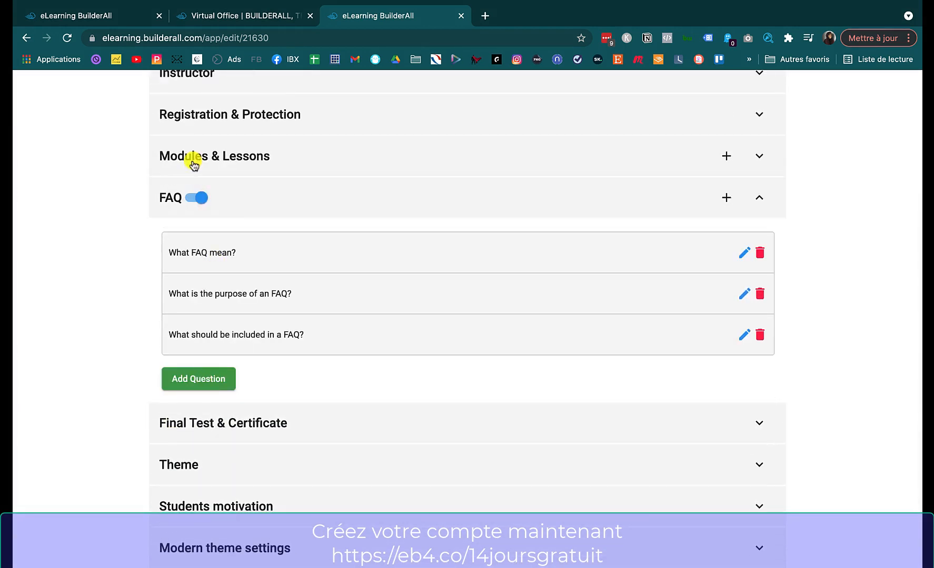
click(191, 380)
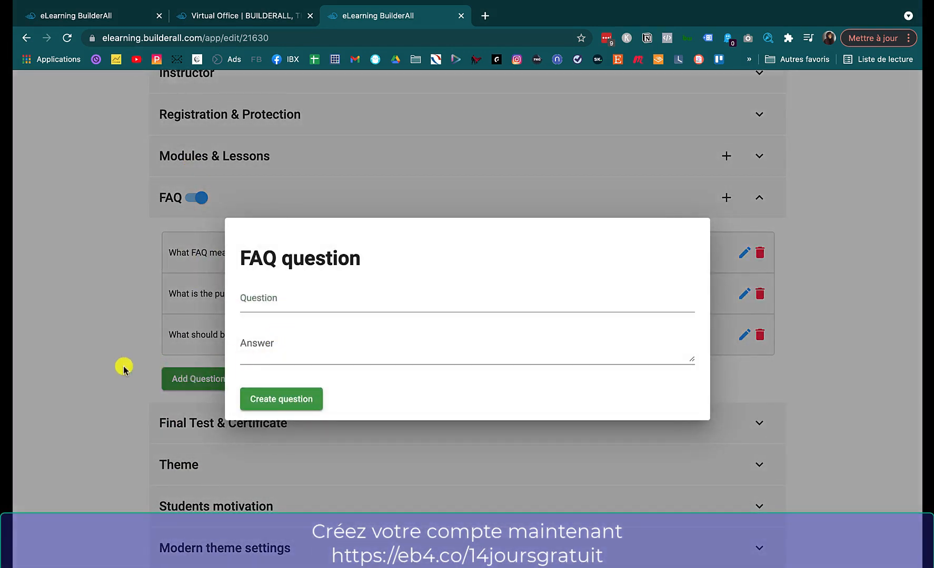
click(181, 377)
click(210, 418)
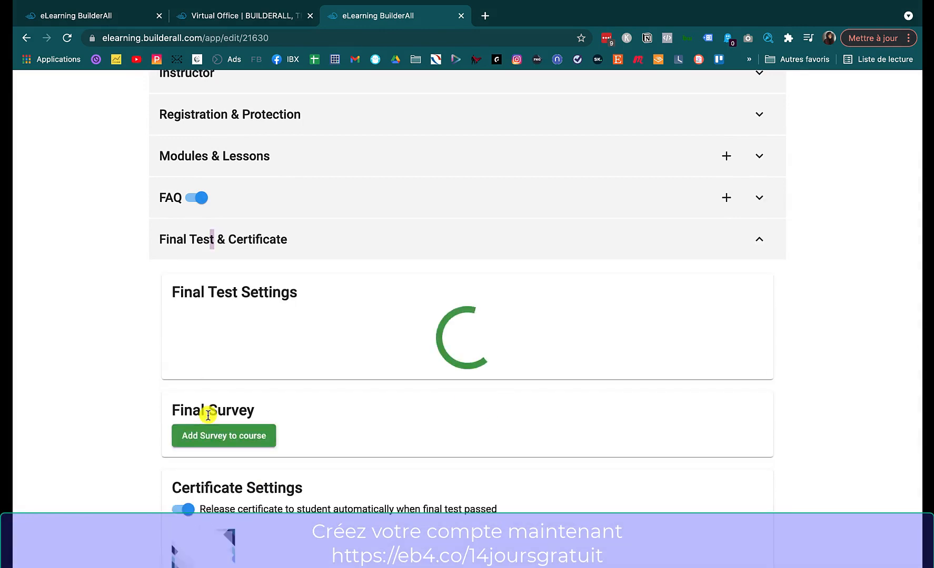
scroll(268, 333, down, 8)
scroll(269, 332, down, 2)
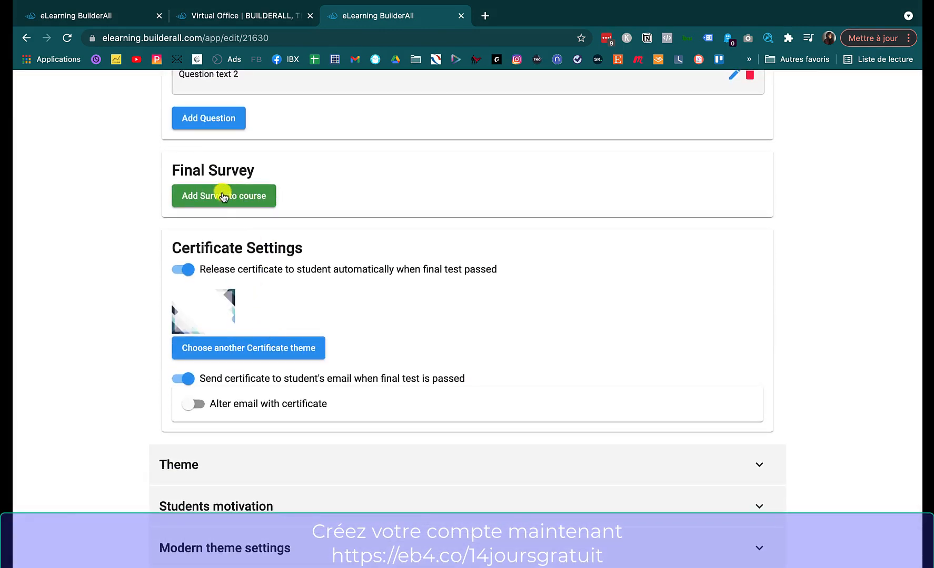
scroll(246, 330, up, 3)
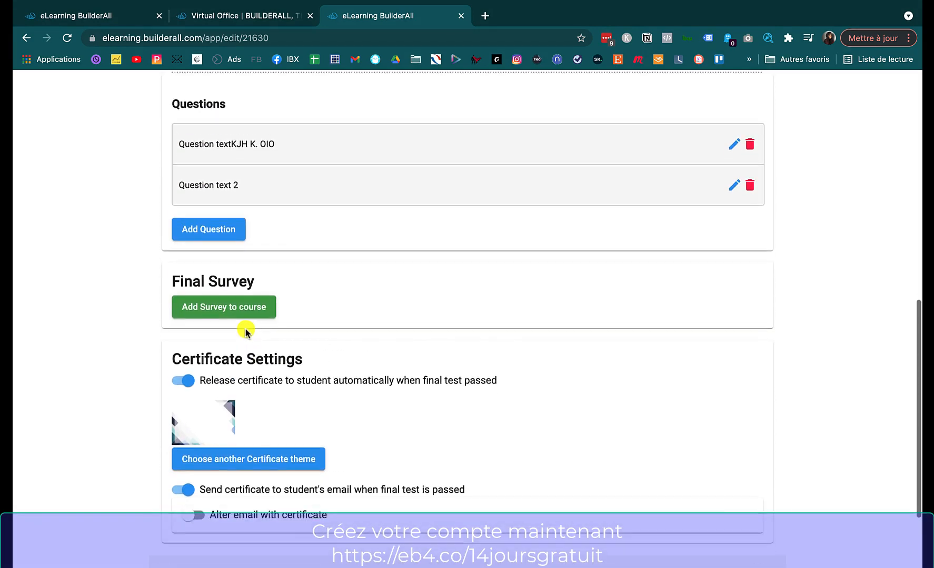
scroll(245, 329, up, 2)
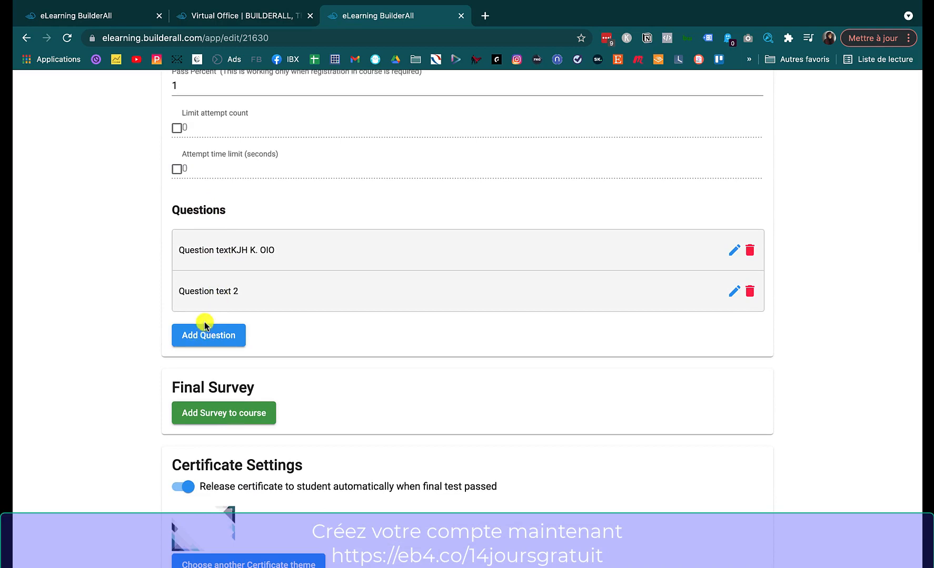
Step: Set the course theme to Standard, then save the course and check its preview
scroll(205, 327, down, 5)
click(189, 465)
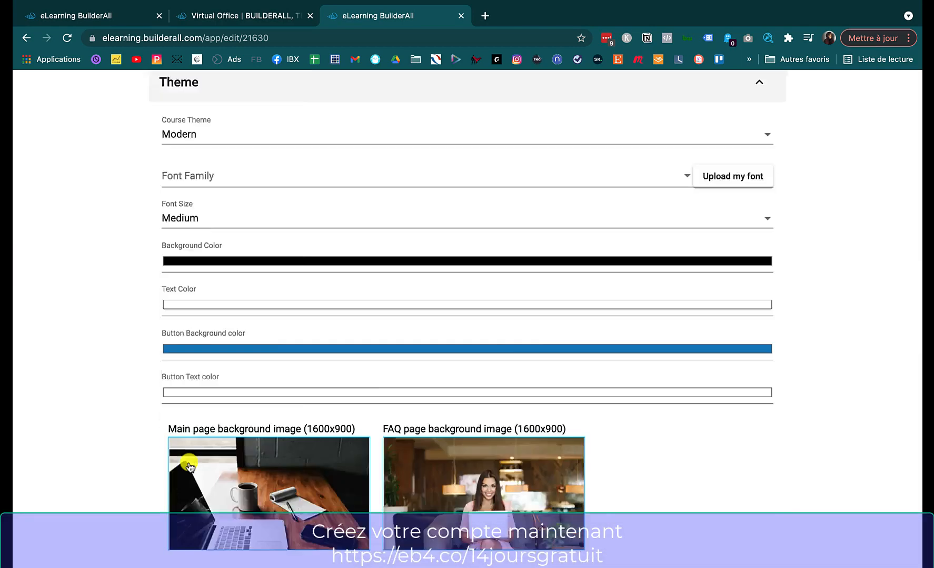
scroll(246, 298, down, 5)
scroll(249, 294, up, 6)
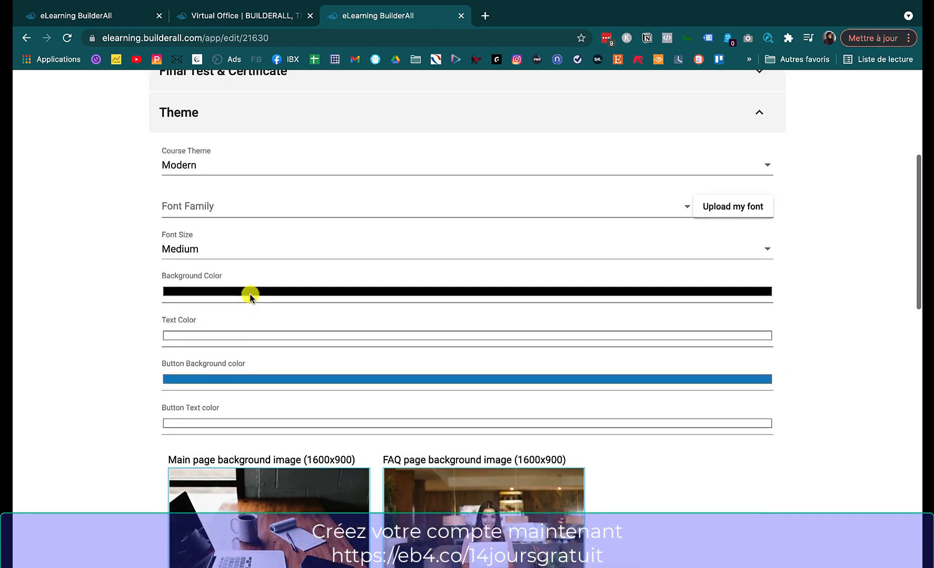
scroll(250, 294, up, 2)
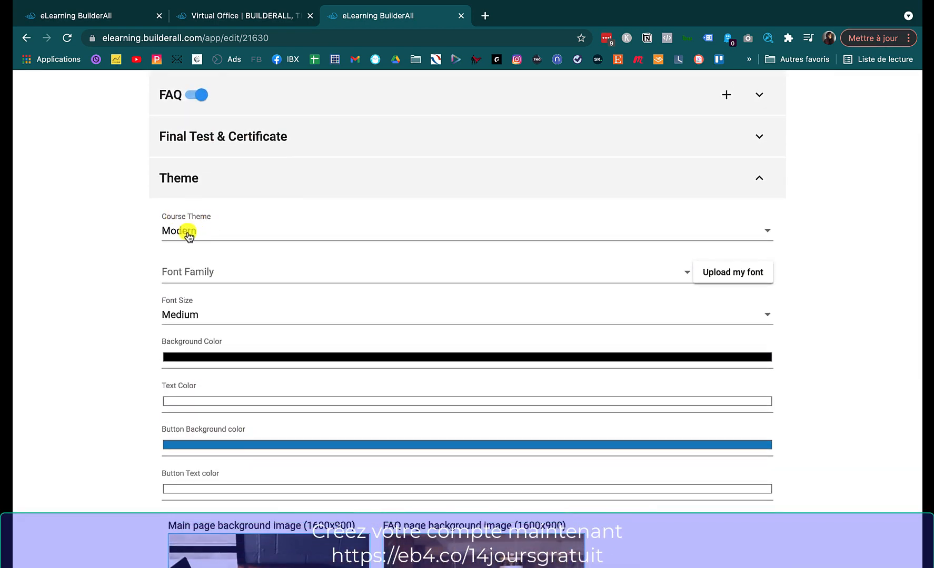
click(188, 235)
click(208, 202)
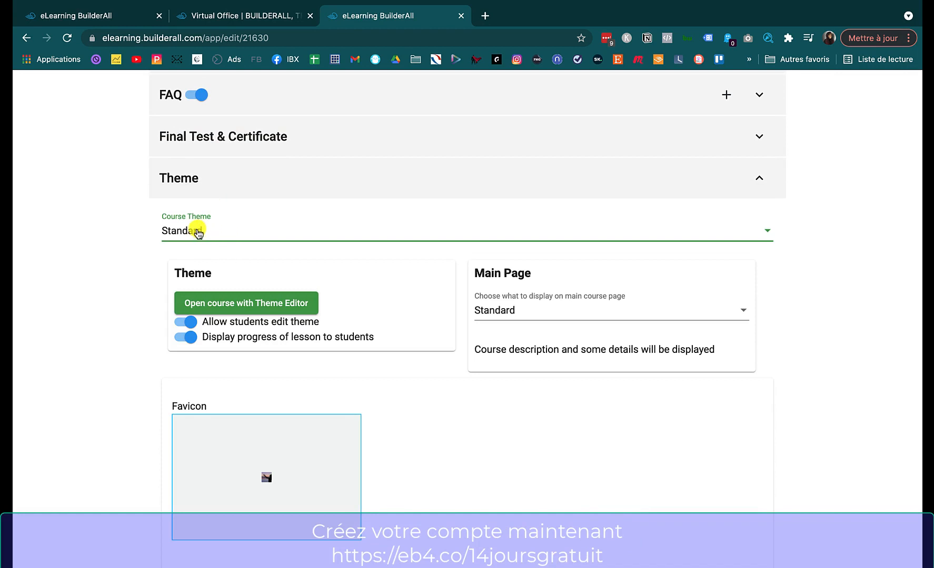
click(197, 234)
scroll(316, 208, up, 5)
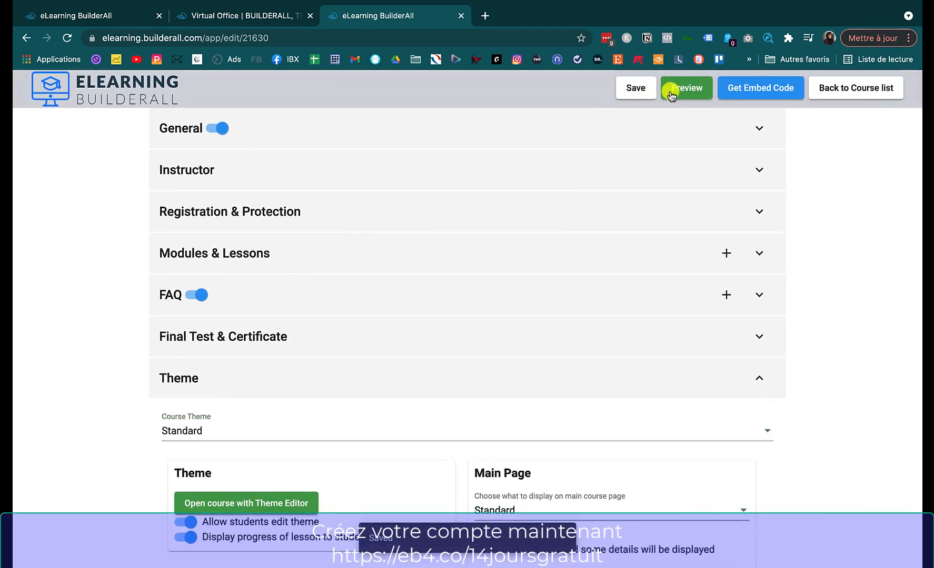
click(683, 87)
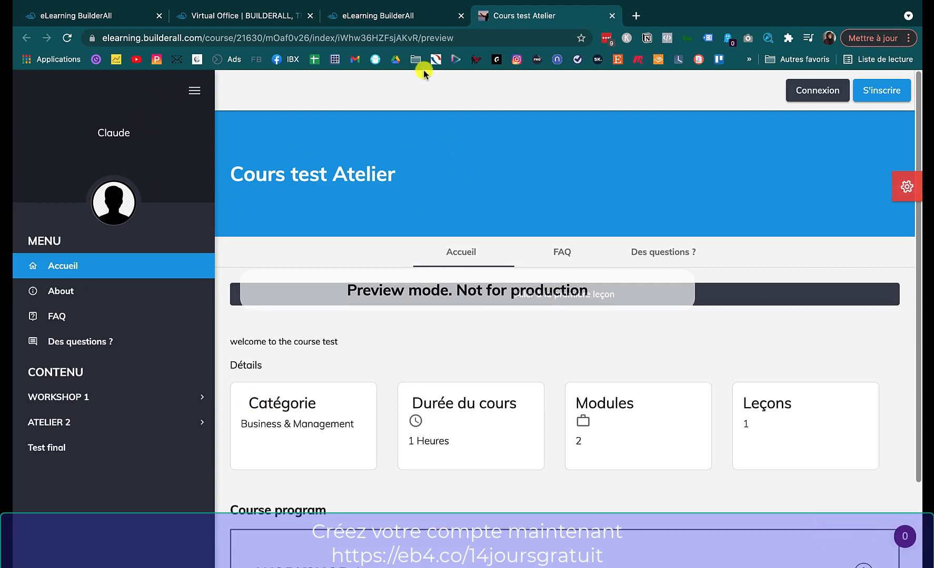
click(610, 16)
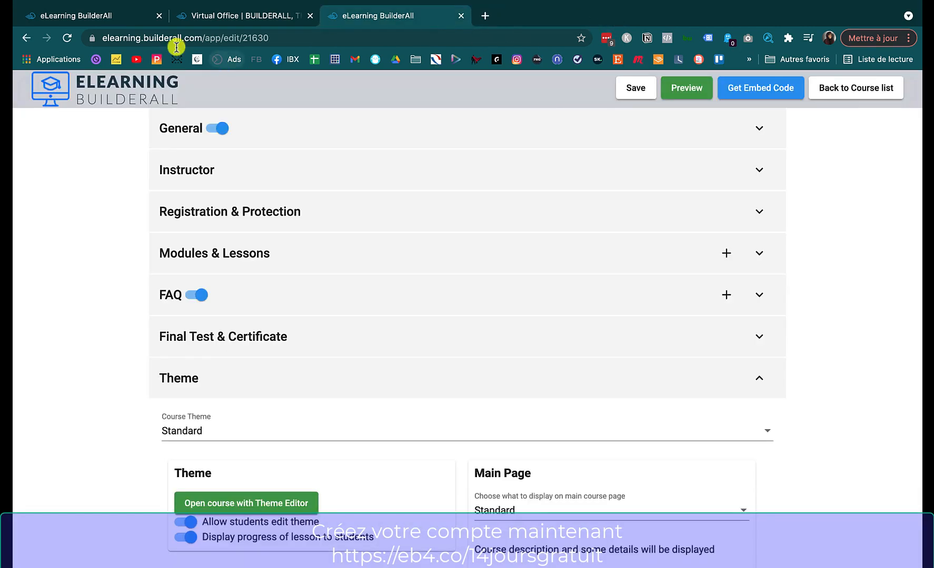
Step: Set the course theme to Modern and review its font, colour and page background image settings
scroll(188, 409, down, 1)
scroll(188, 409, down, 1)
click(198, 369)
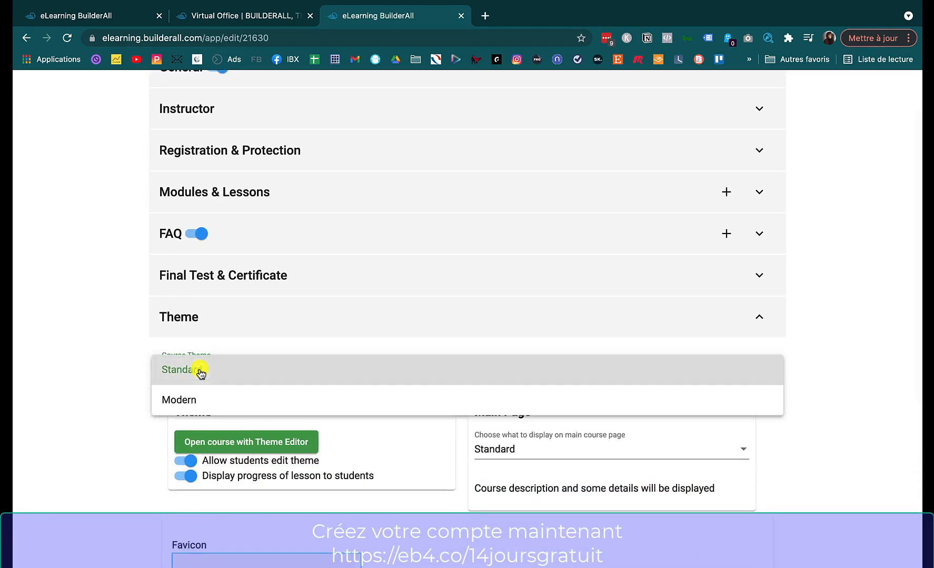
click(204, 406)
scroll(247, 418, down, 4)
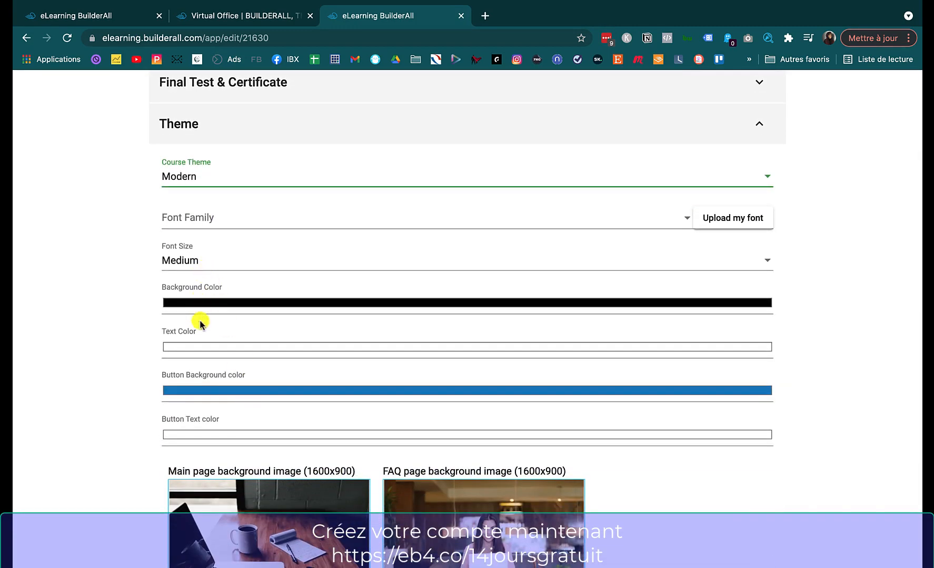
scroll(203, 430, down, 5)
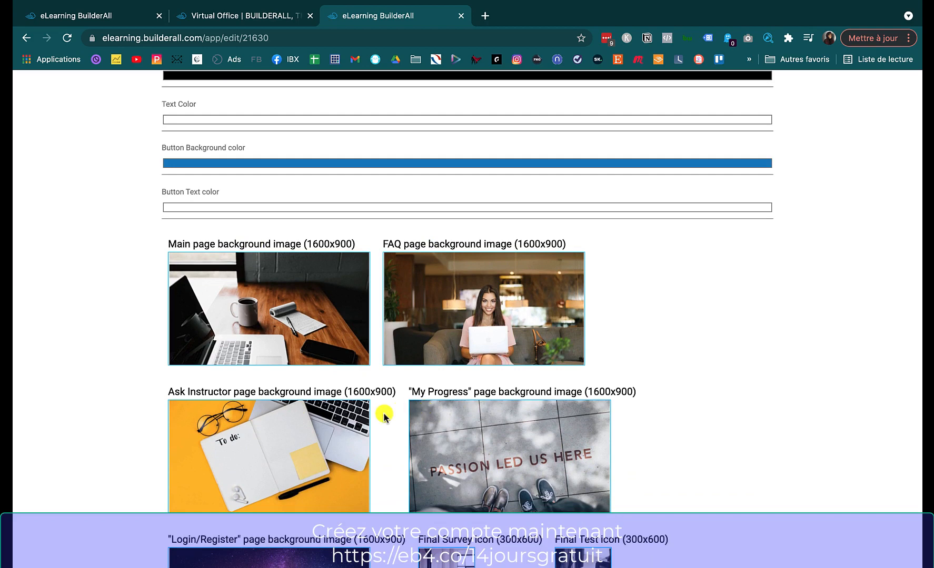
scroll(383, 417, down, 4)
scroll(384, 417, down, 1)
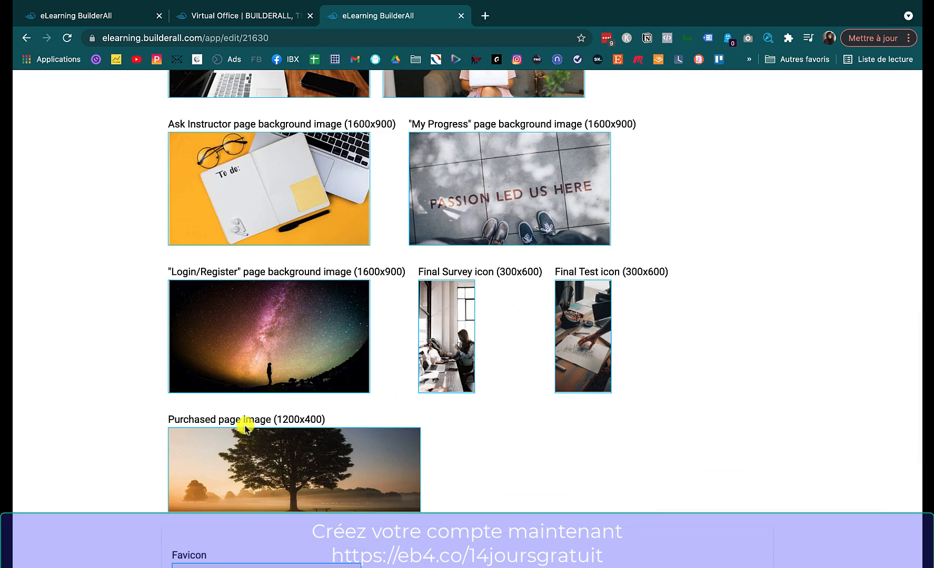
Step: Review the theme's remaining page images, favicon and custom CSS settings, then the Students motivation achievements
scroll(244, 427, down, 4)
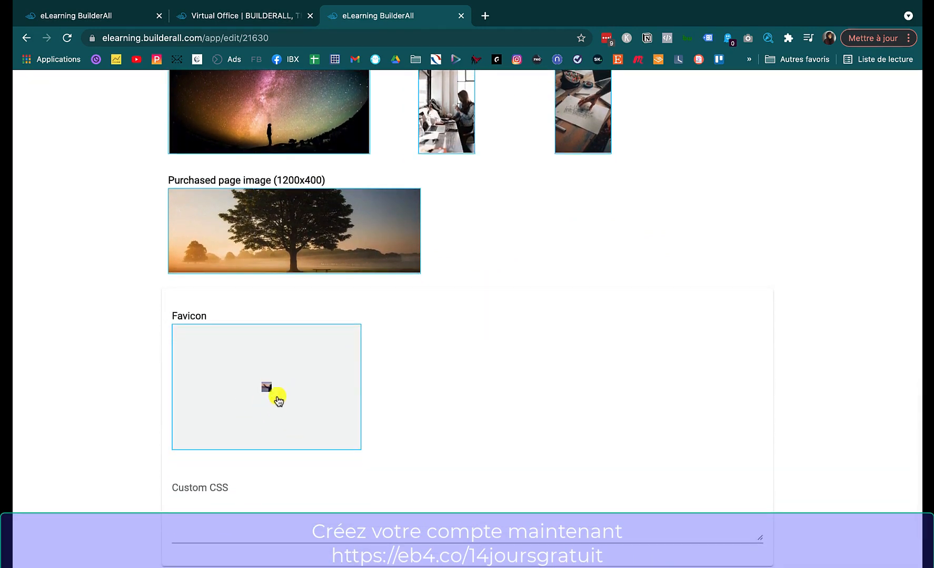
scroll(273, 396, down, 2)
click(261, 495)
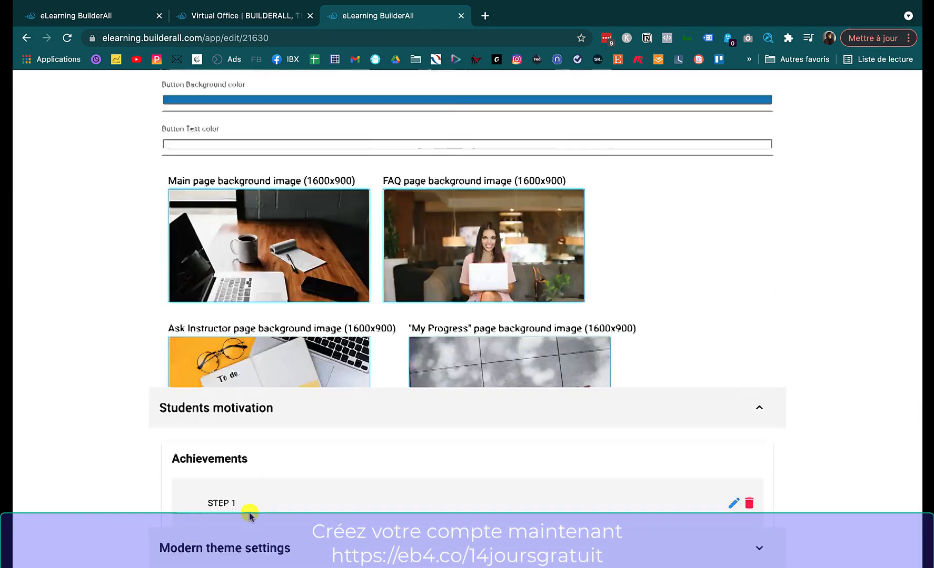
Step: Examine the Modern theme settings, including the blank social link form and the INSTAGRAM link's details, closing both without changes
click(222, 542)
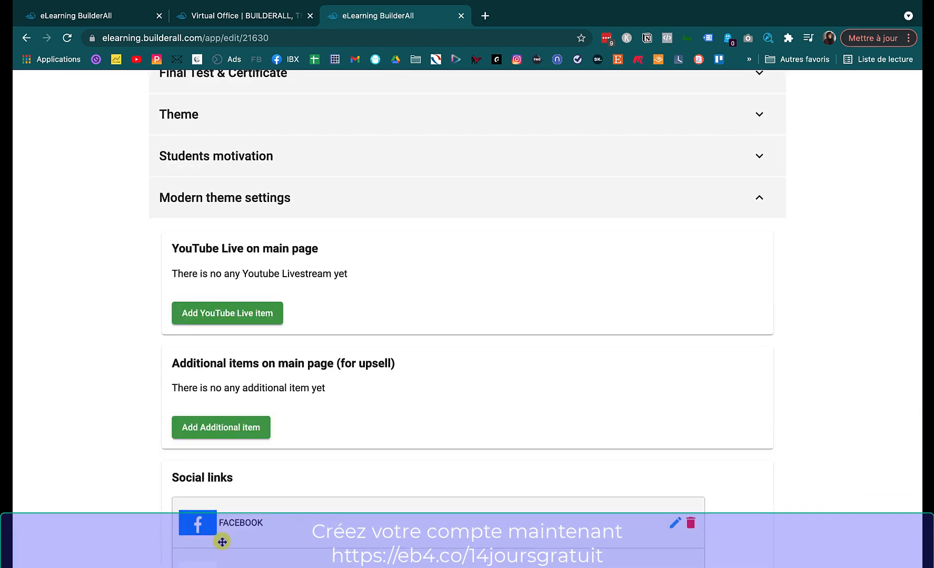
scroll(302, 443, down, 5)
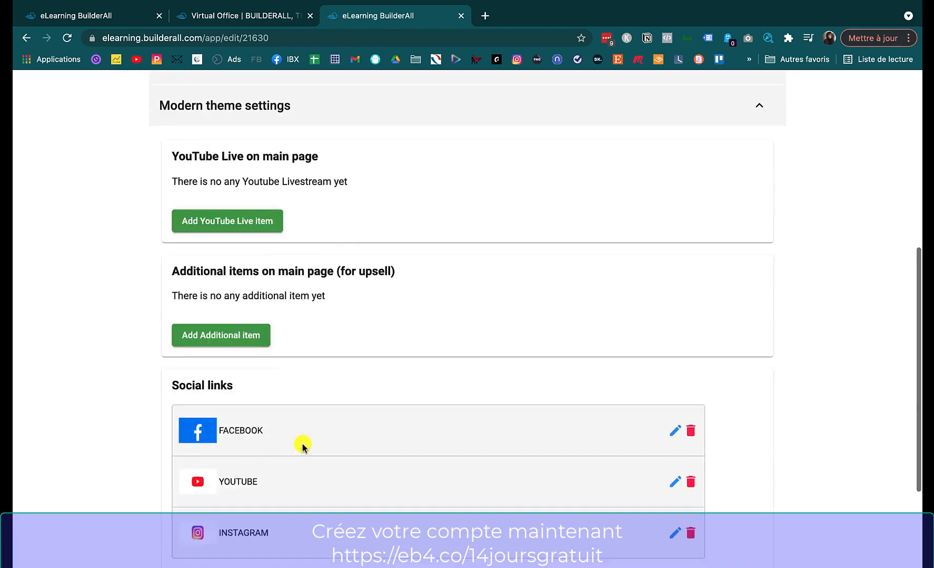
click(254, 444)
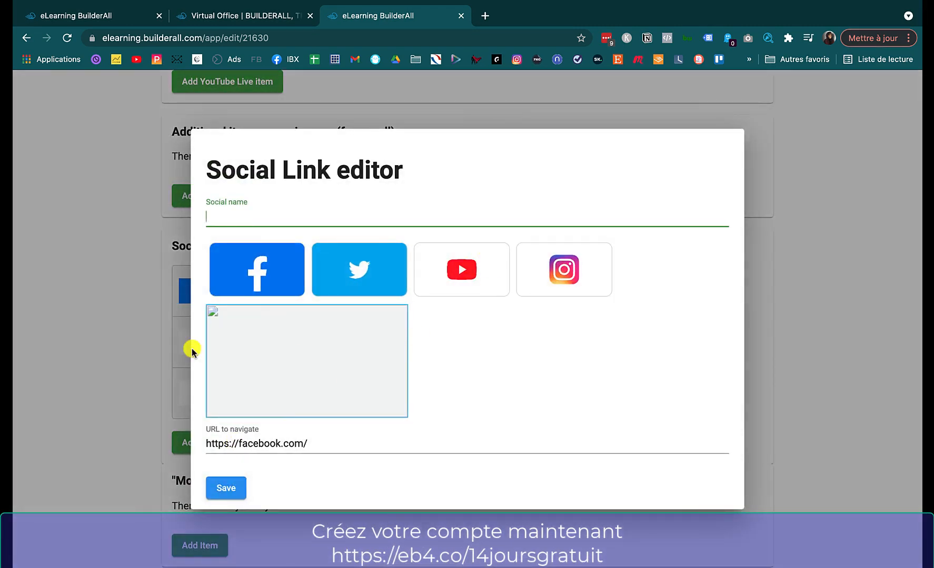
click(142, 322)
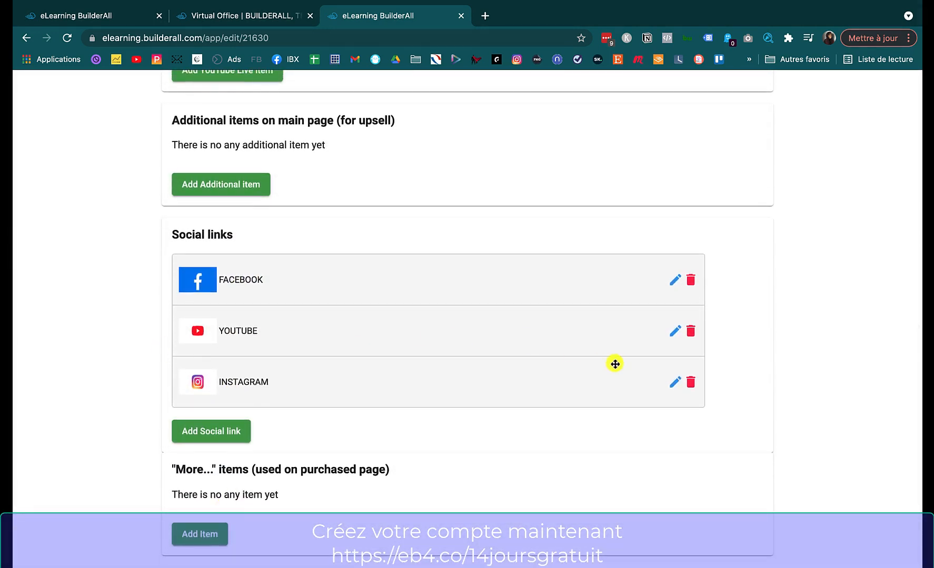
click(675, 382)
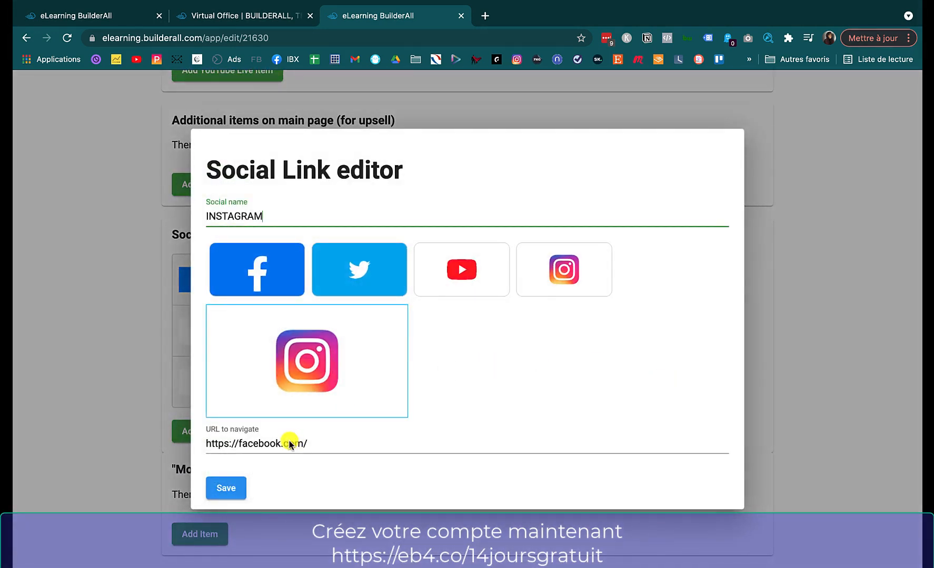
click(125, 384)
Step: Save the course and check the modules carousel and social links on its preview home page
scroll(395, 273, up, 10)
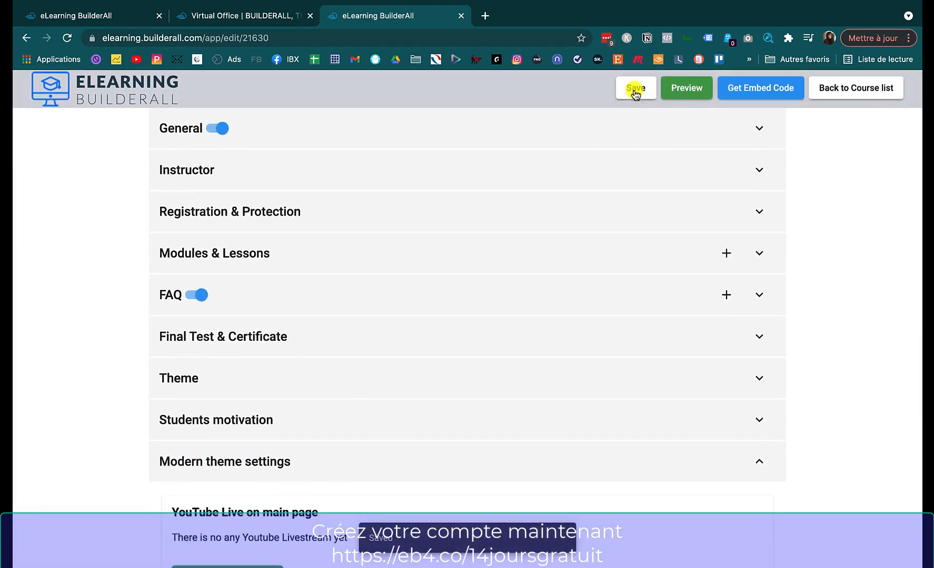
click(685, 86)
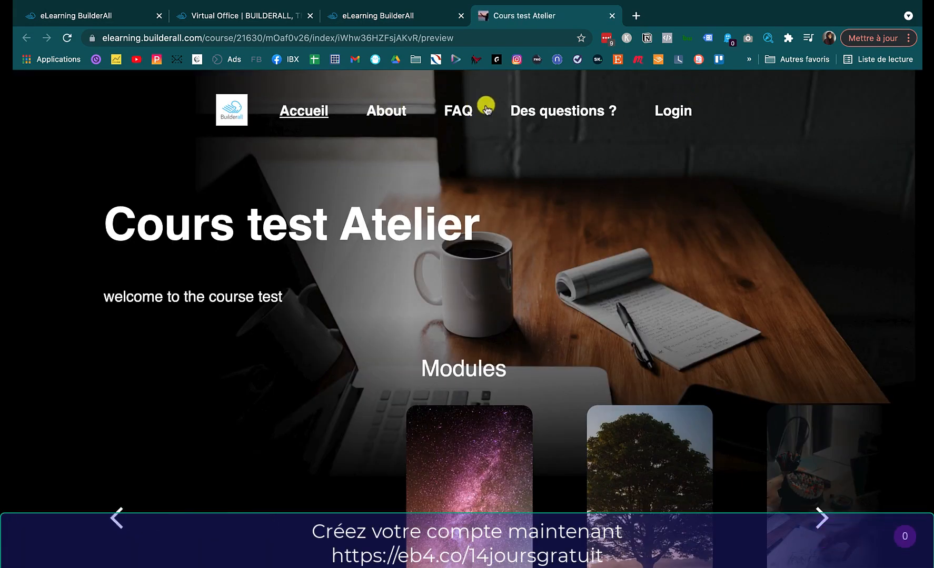
scroll(453, 295, down, 2)
scroll(454, 295, down, 1)
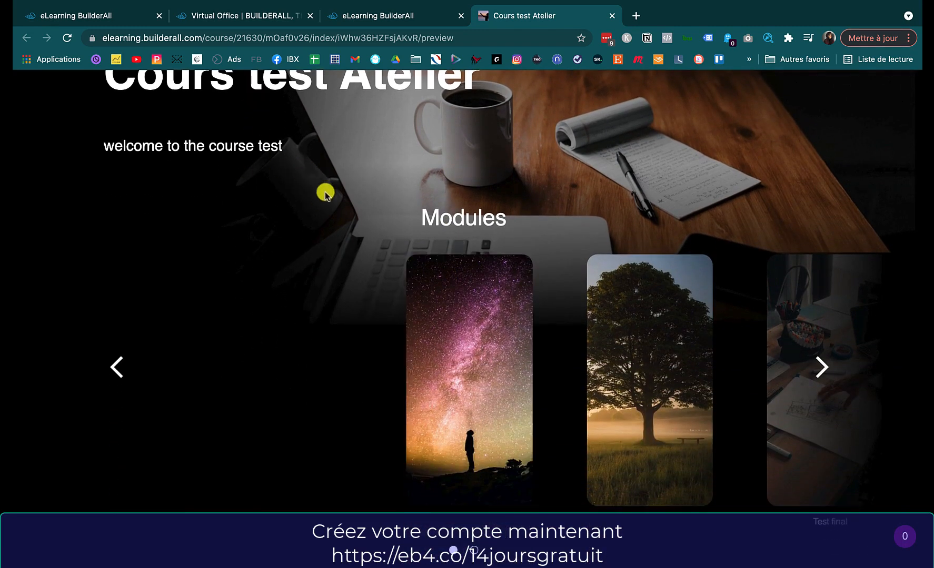
scroll(351, 333, down, 5)
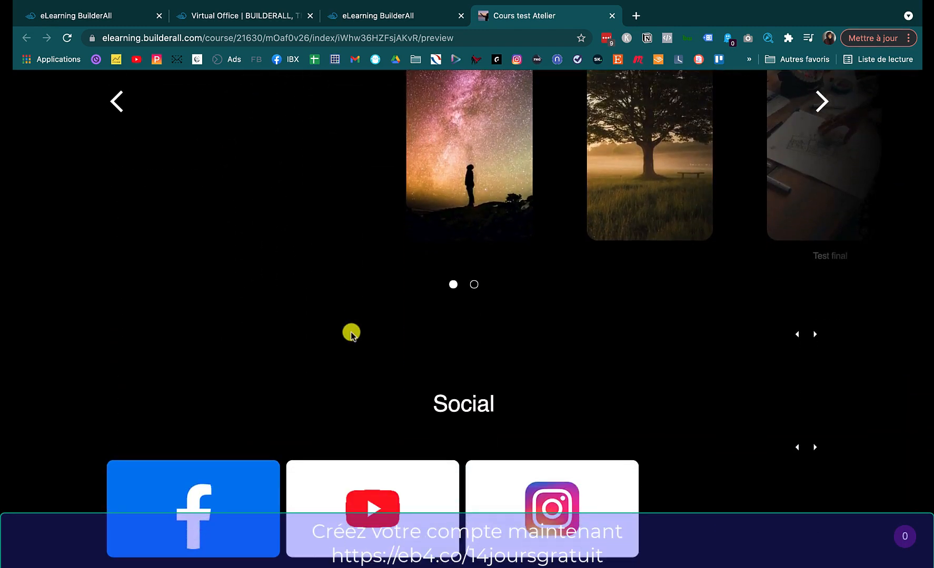
scroll(400, 323, up, 3)
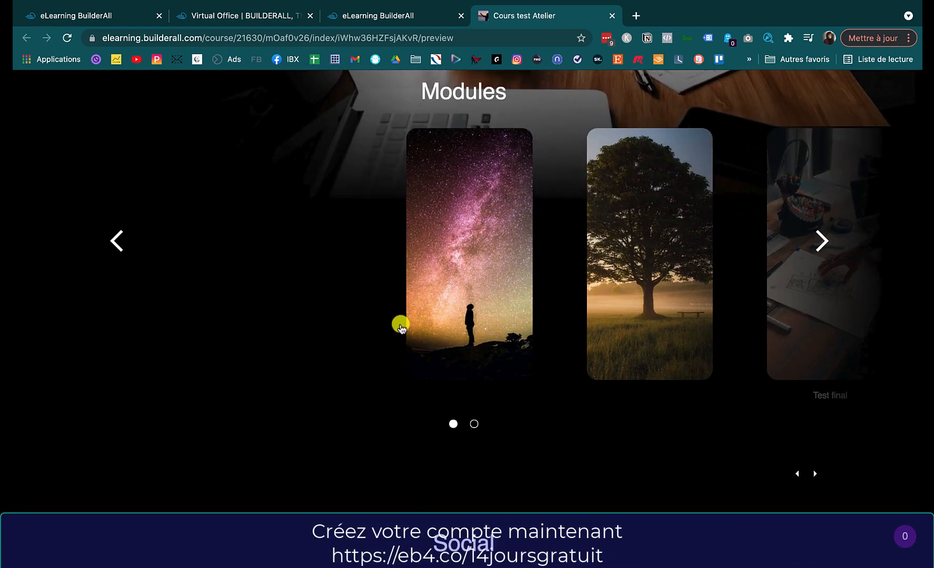
click(818, 240)
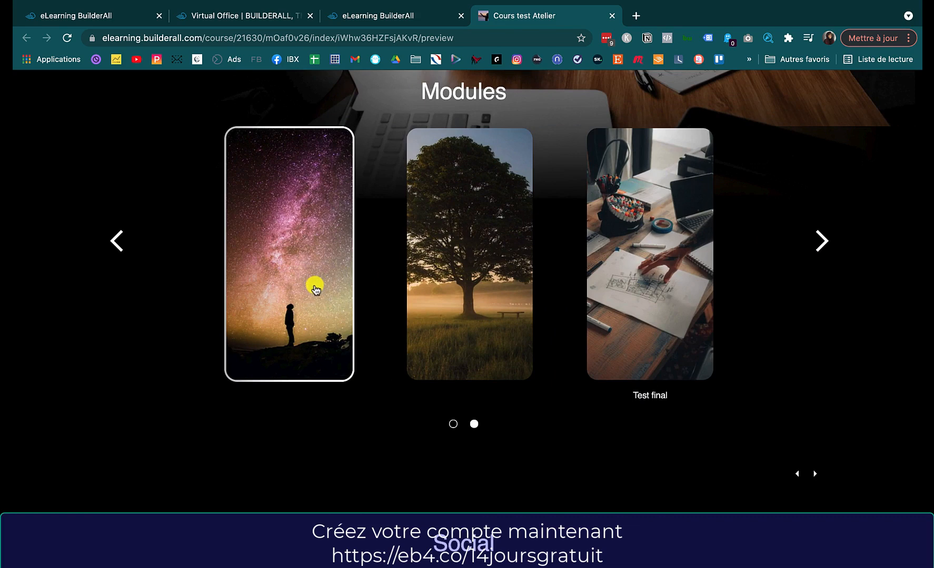
Step: Open the WORKSHOP 1 module in the course preview and enter LESSON 1
click(315, 288)
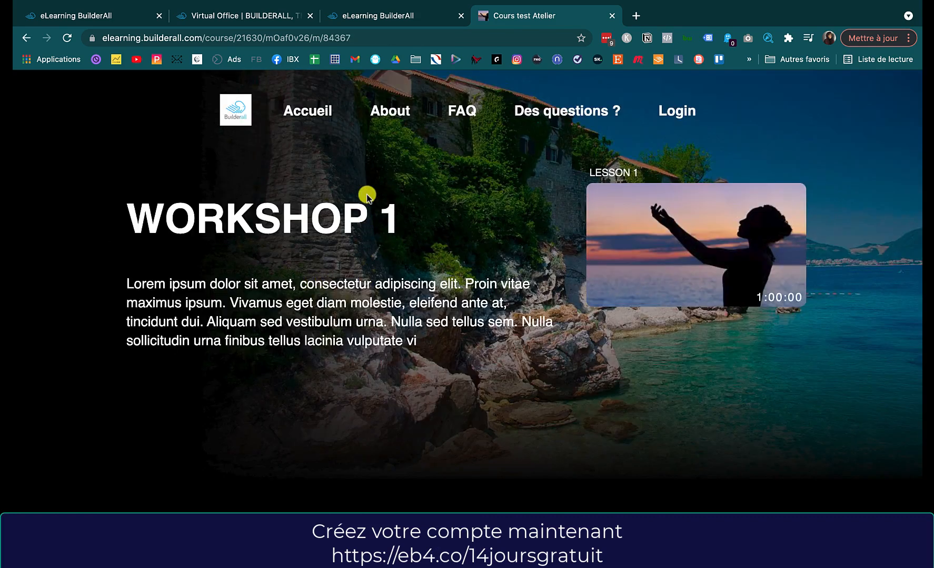
mouse_move(654, 246)
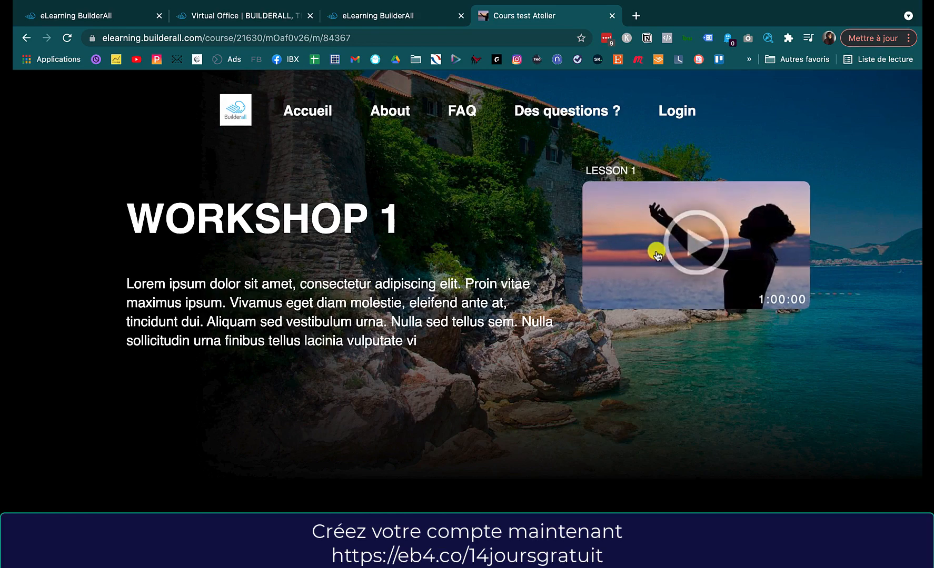
click(693, 248)
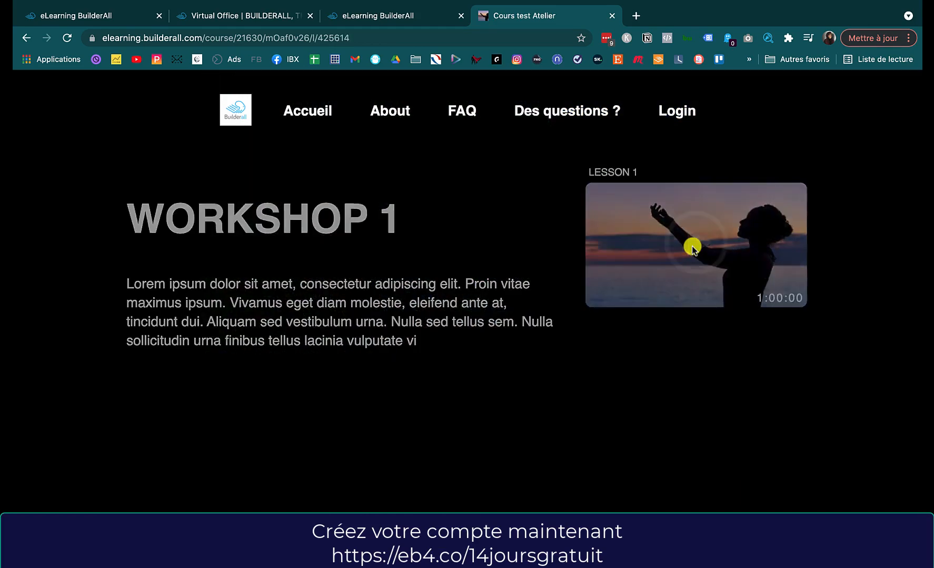
Step: Check LESSON 1's video, content, files and comments sections in the preview, then exit the lesson
scroll(538, 321, down, 4)
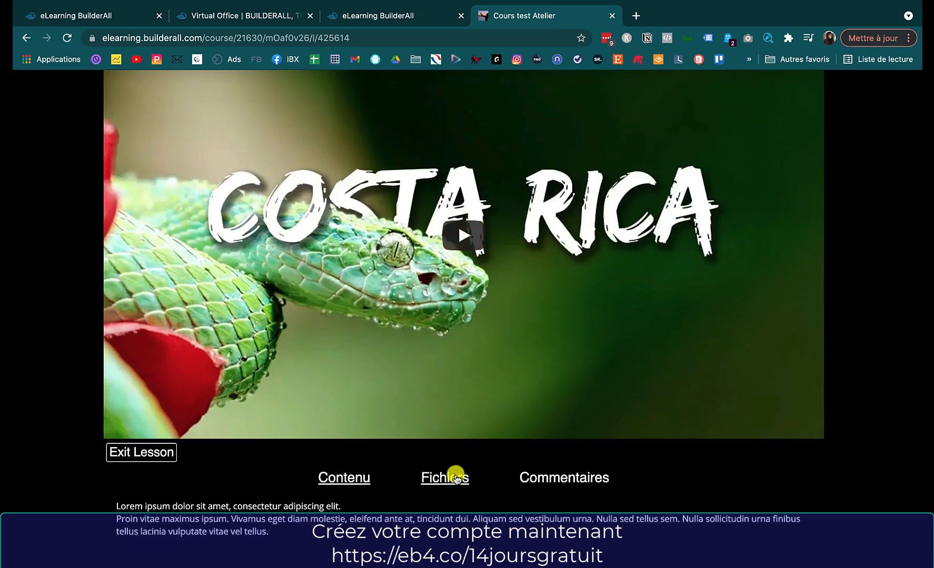
click(456, 477)
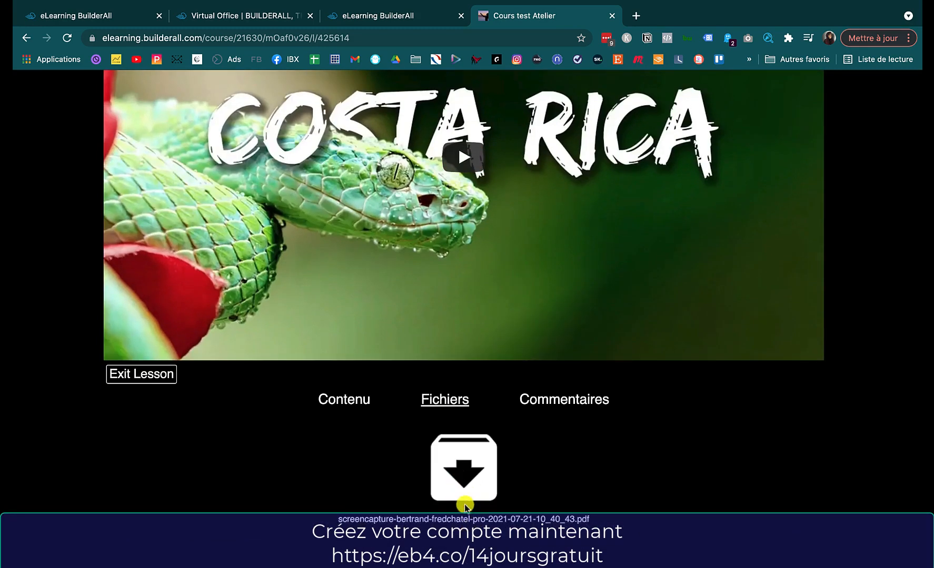
click(545, 399)
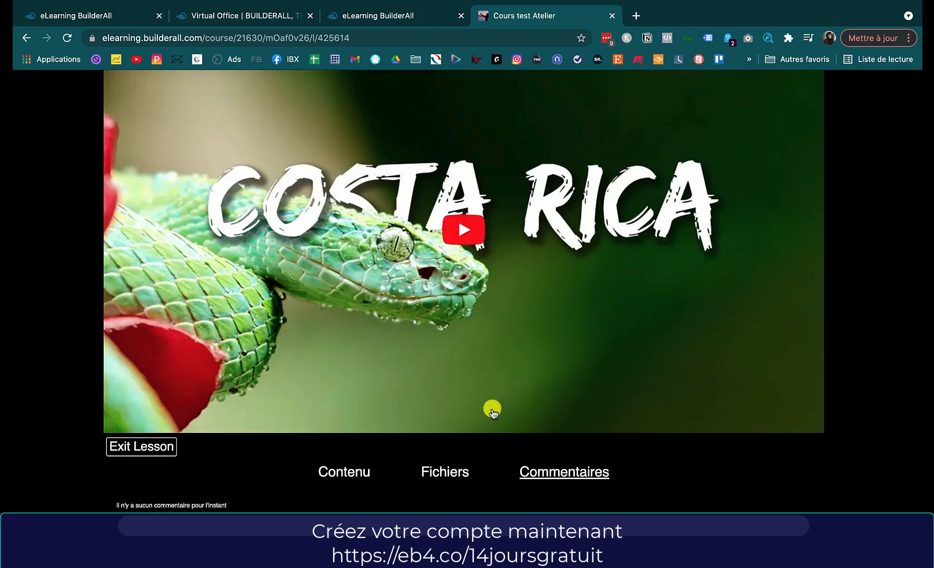
scroll(492, 406, up, 4)
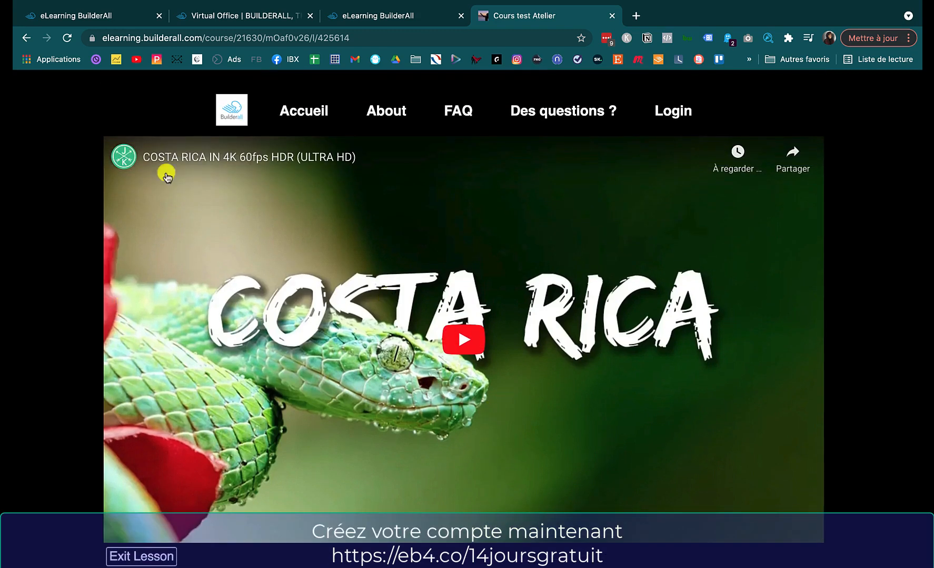
scroll(233, 267, down, 4)
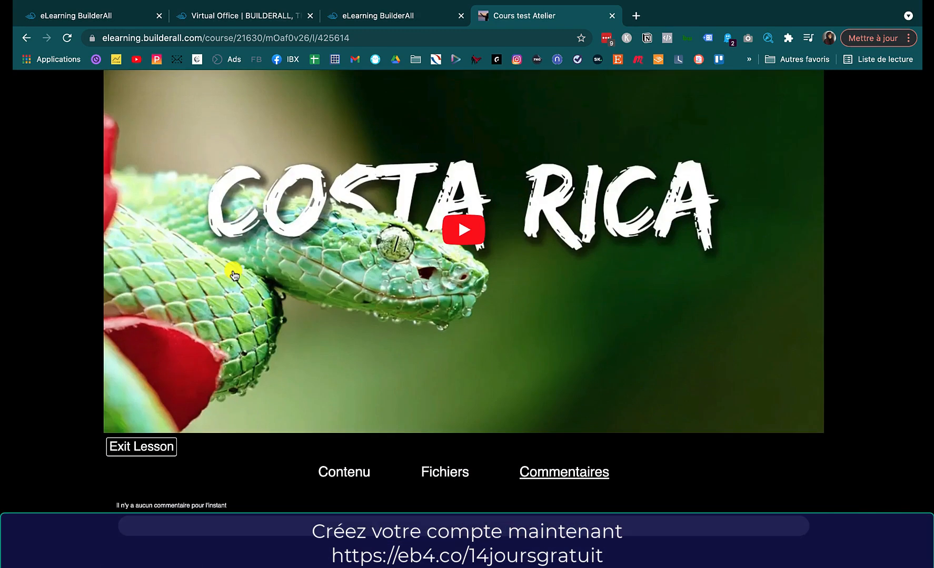
click(148, 446)
mouse_move(610, 167)
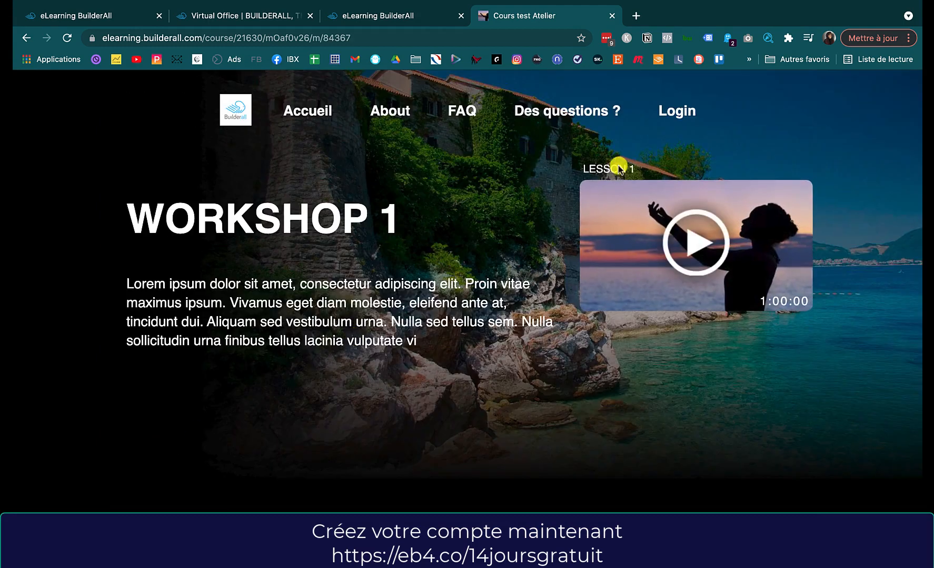
Step: Return to the course editor and start a new lesson named "Leçon 2" in the WORKSHOP 1 module
click(107, 16)
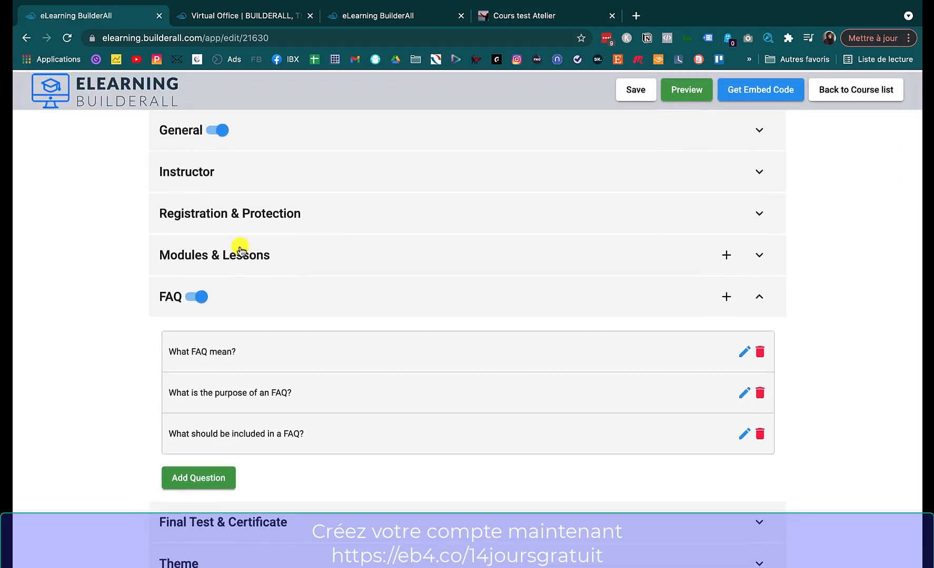
click(229, 252)
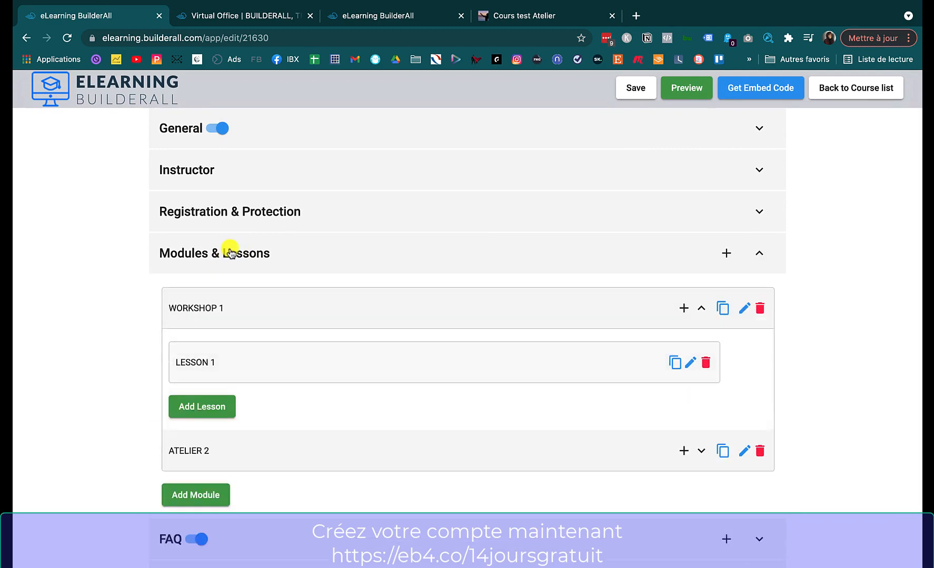
click(211, 408)
click(180, 254)
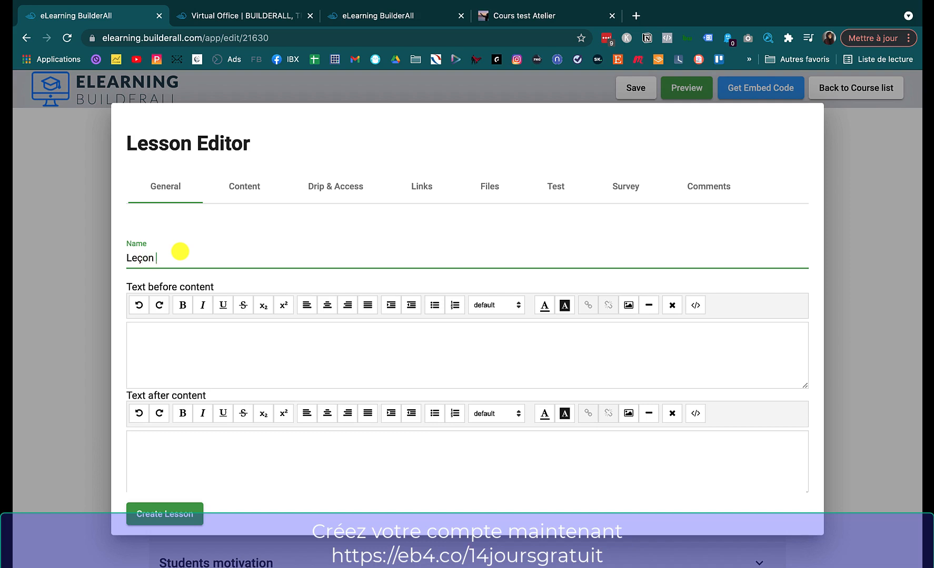
Step: Enter "frefrefrefef" as the lesson's text before content and "ertrrvryhvythy" as its text after content
click(165, 342)
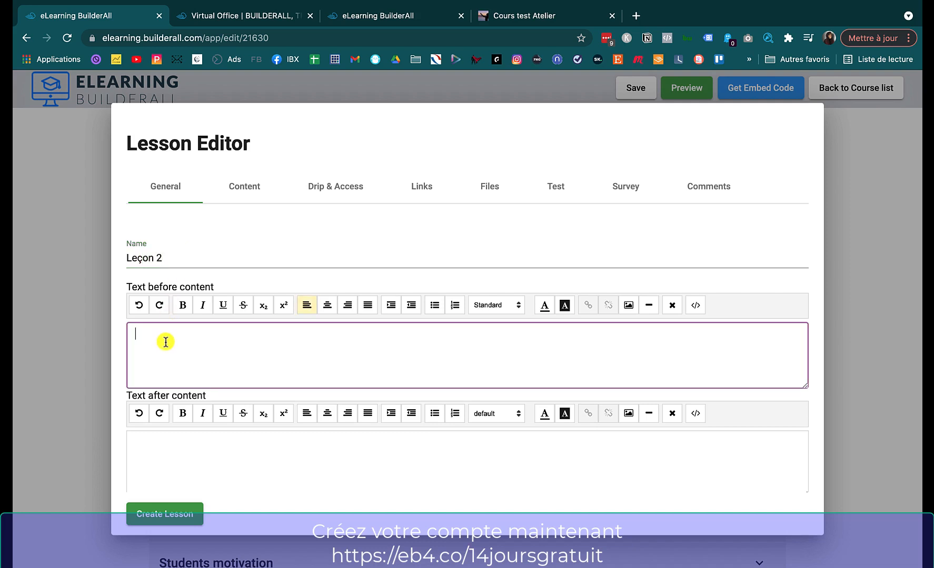
text(frefrefrefef)
click(174, 456)
text(ertrrvryhvythy)
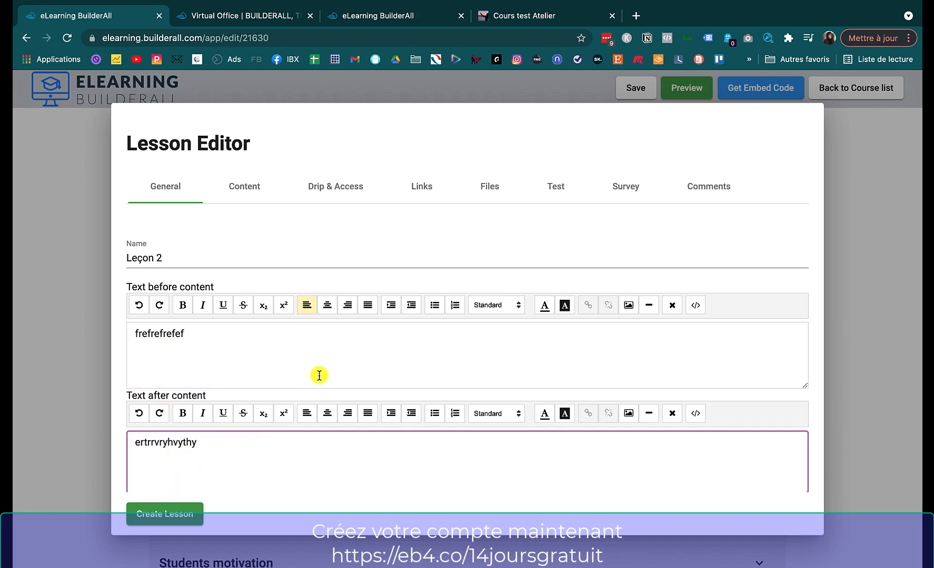
Step: Upload the photo of a woman seated by a window from the "images 4" folder as the lesson icon
scroll(319, 375, down, 5)
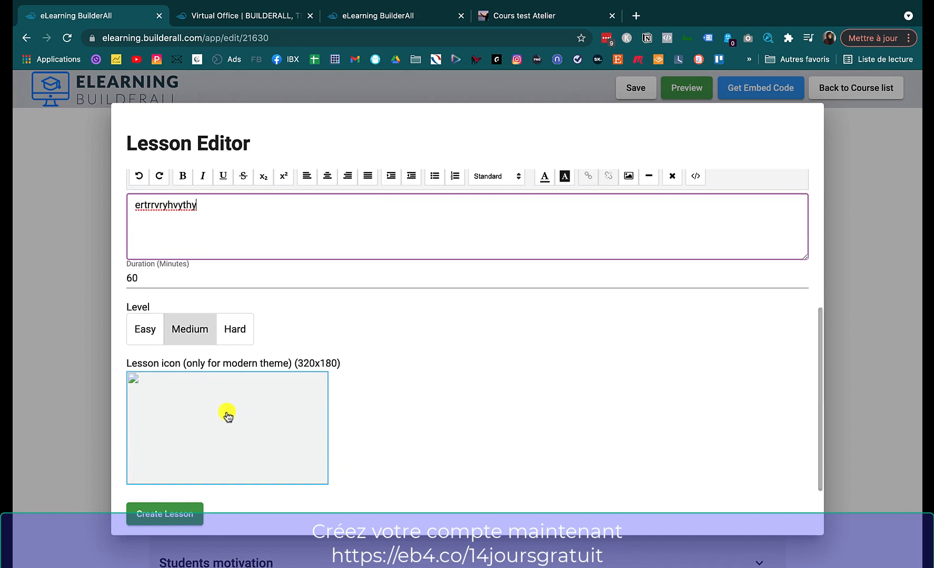
click(228, 415)
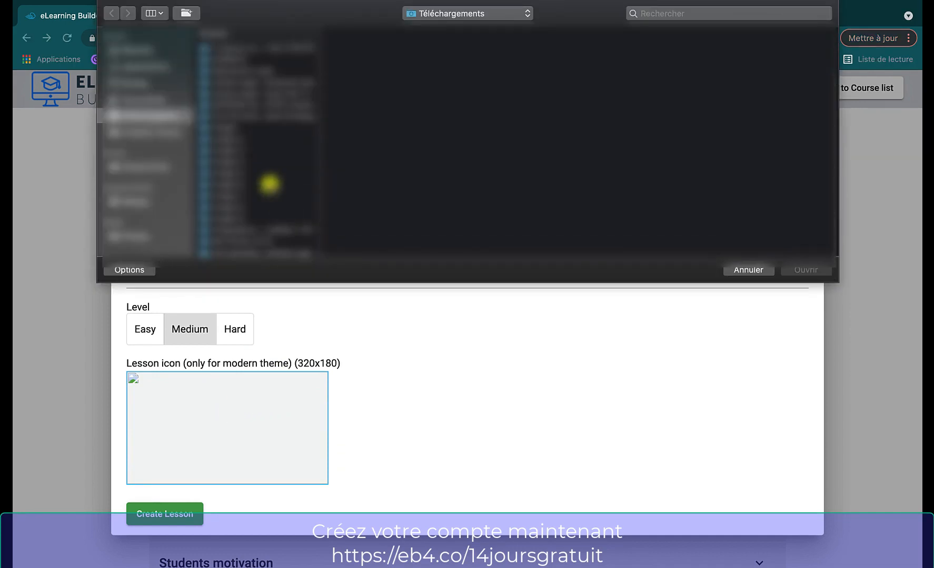
click(246, 139)
click(242, 159)
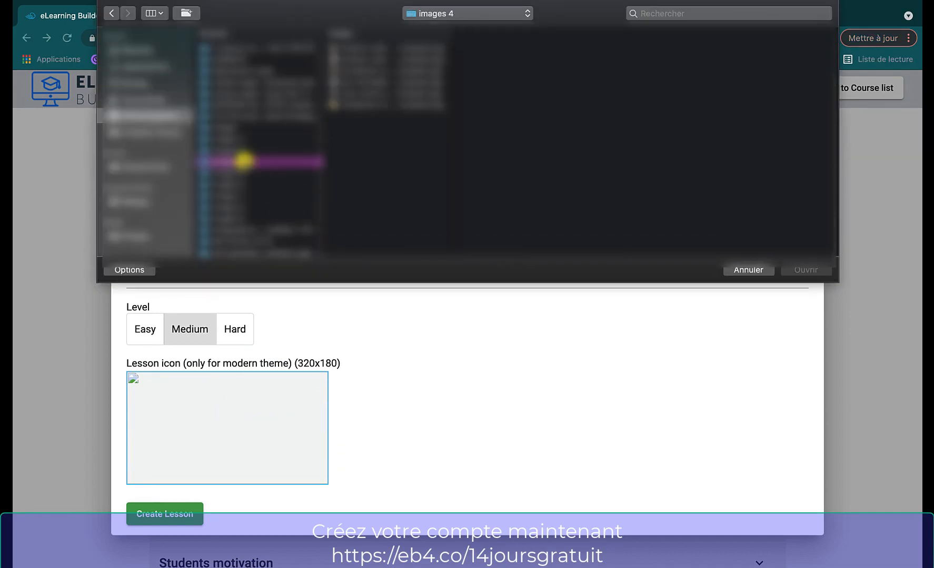
click(397, 60)
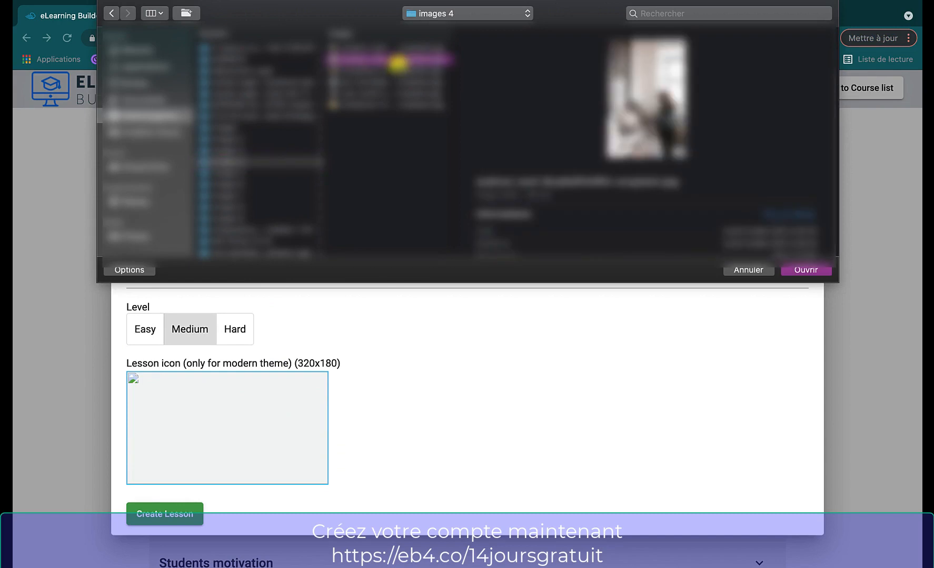
click(799, 270)
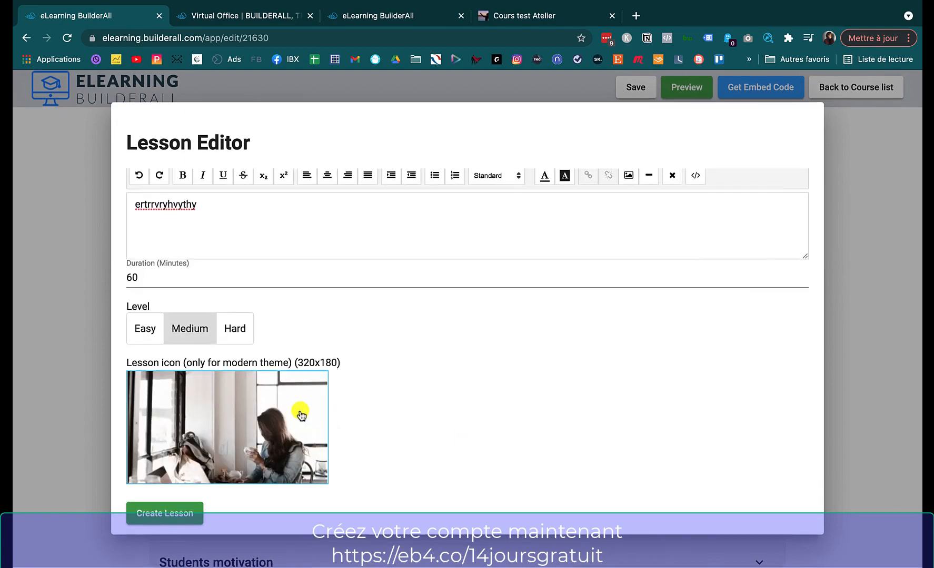
Step: Create the Leçon 2 lesson, then save the course and open its preview
click(169, 514)
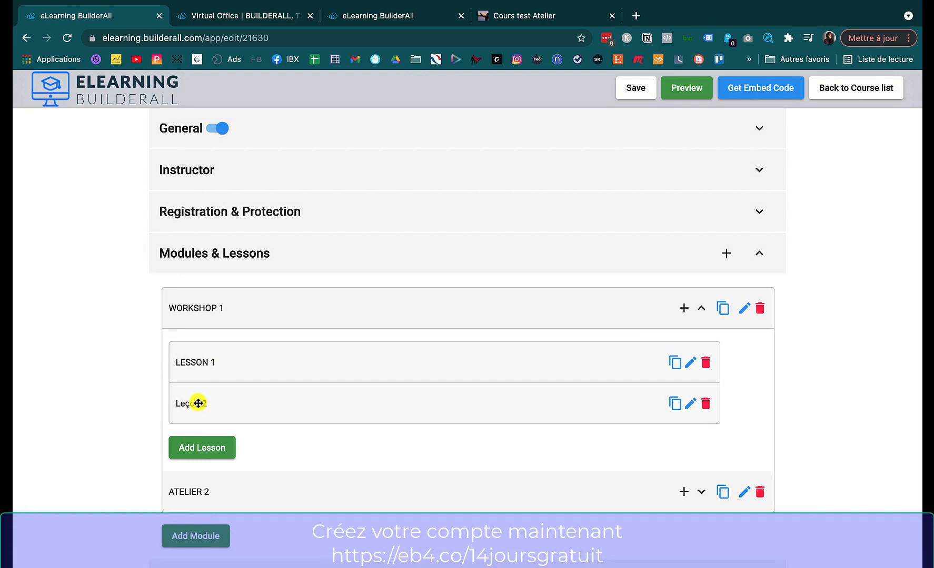
click(634, 90)
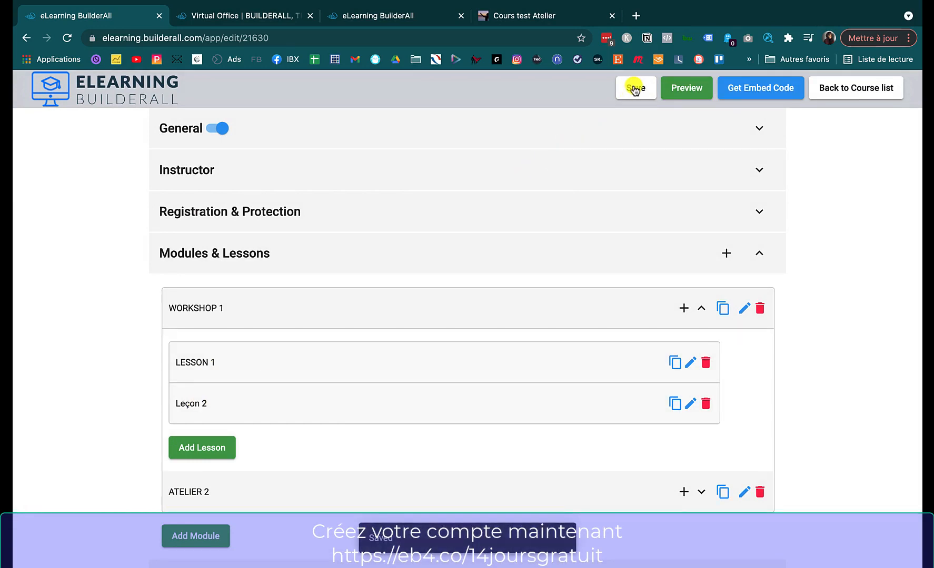
click(689, 90)
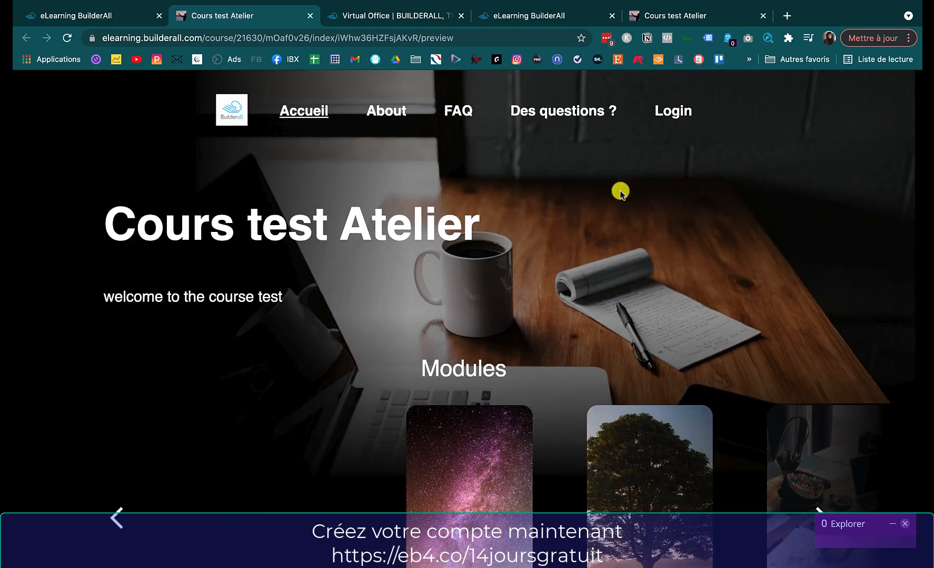
Step: View the lessons of the WORKSHOP 1 module in the course preview and visit the course's About page
scroll(605, 210, down, 3)
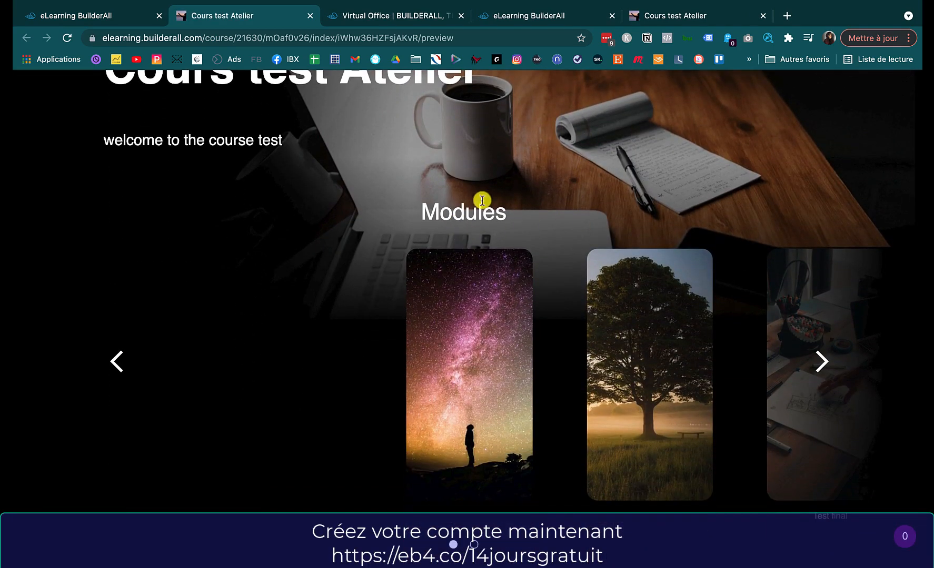
click(478, 363)
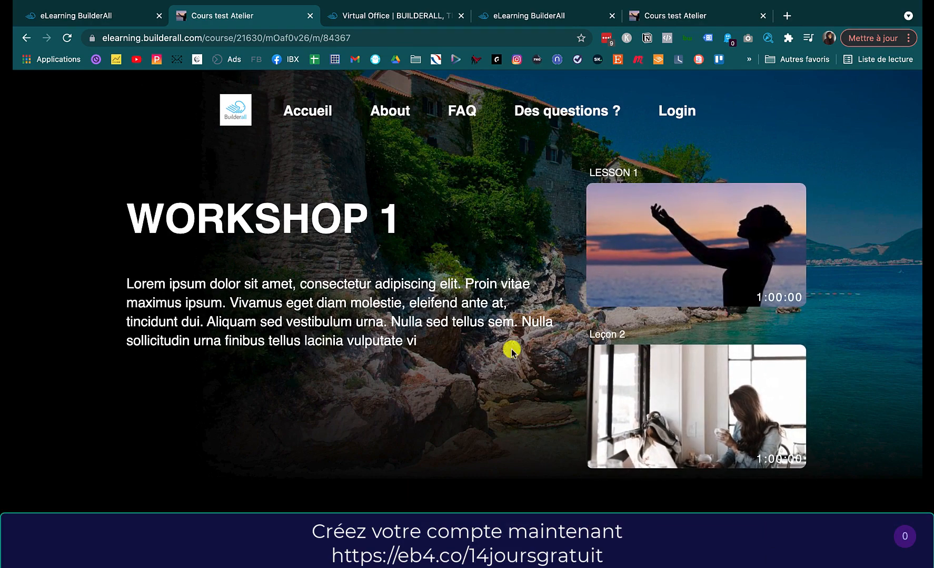
click(298, 112)
click(400, 110)
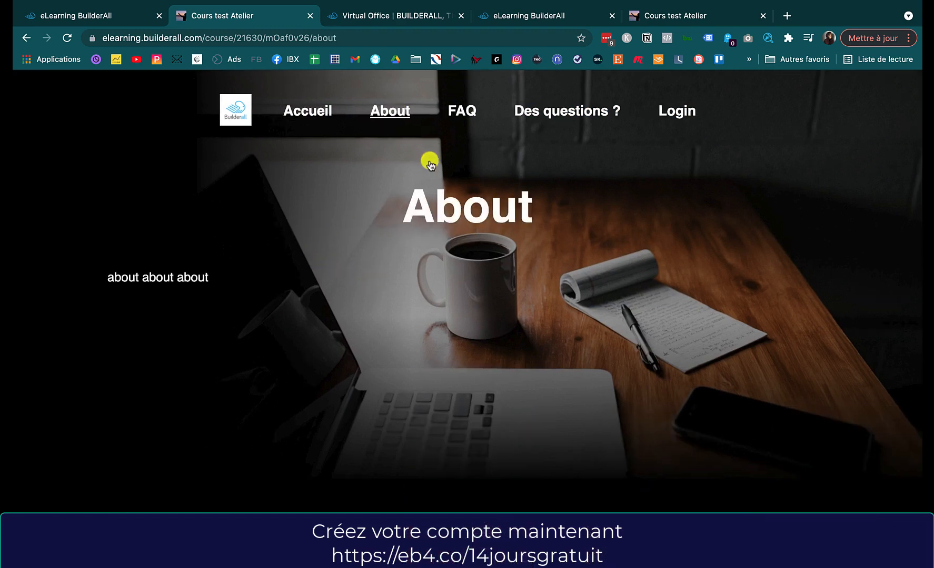
Step: Open the course's FAQ page and expand the answers to all three questions to read them
click(461, 111)
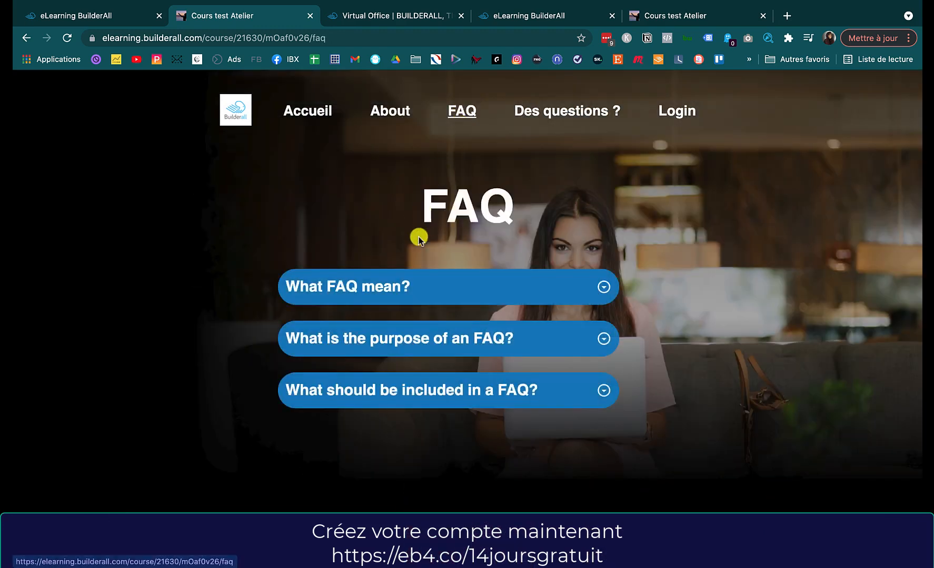
click(604, 289)
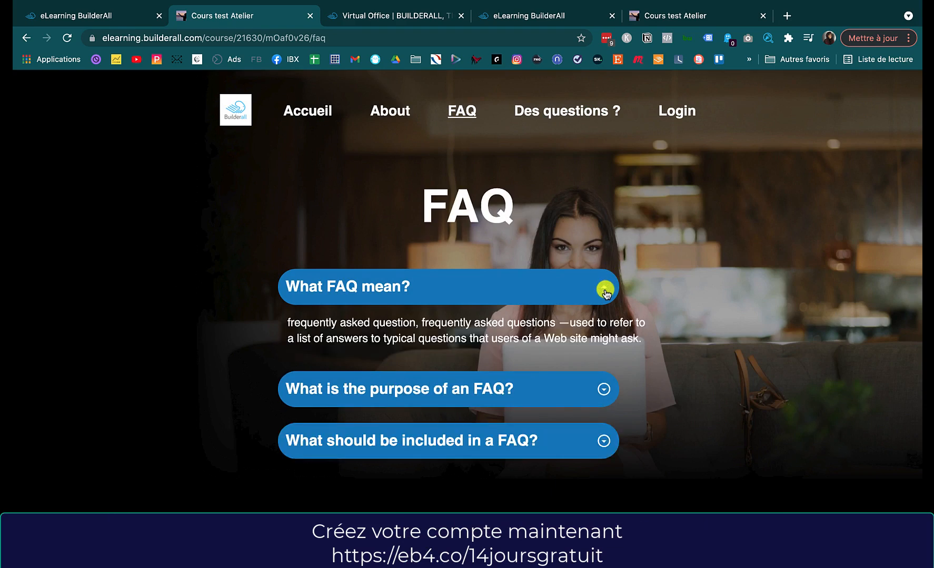
click(603, 389)
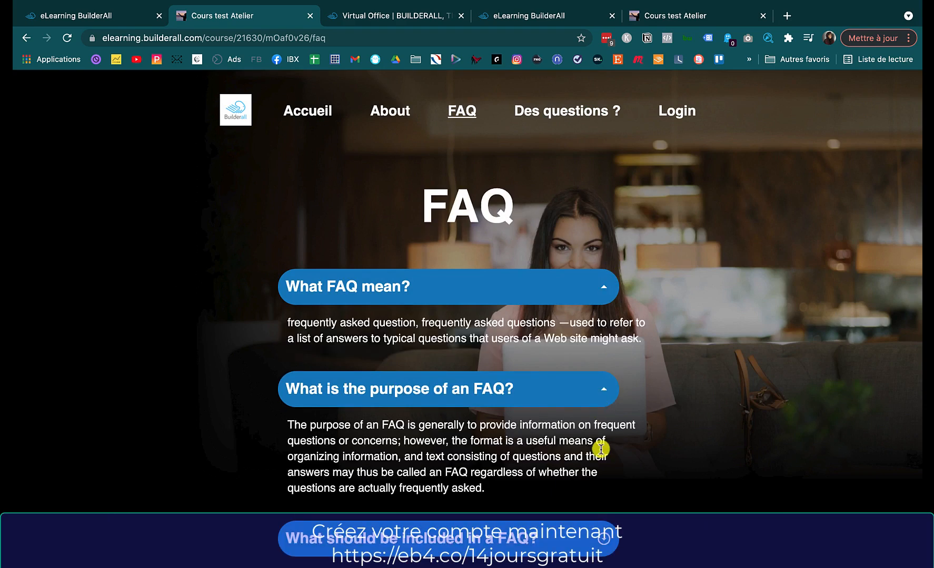
click(604, 535)
scroll(616, 486, down, 3)
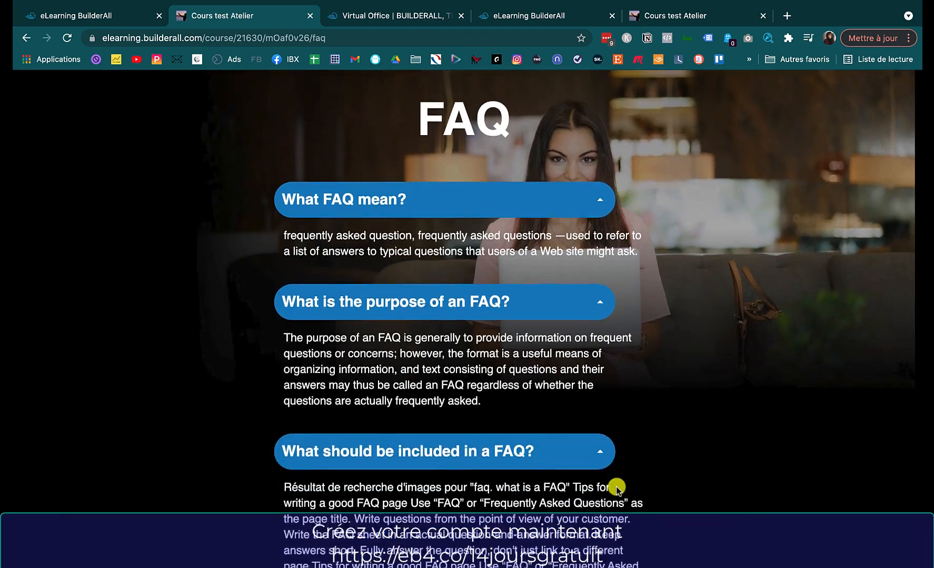
scroll(617, 487, up, 3)
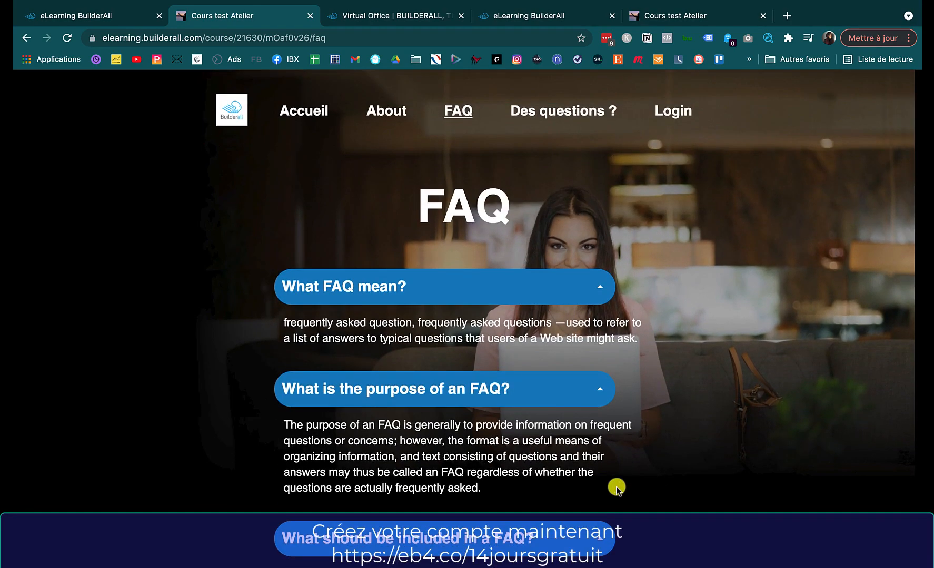
Step: View the course's "Des questions ?" contact page and its Login page
click(562, 113)
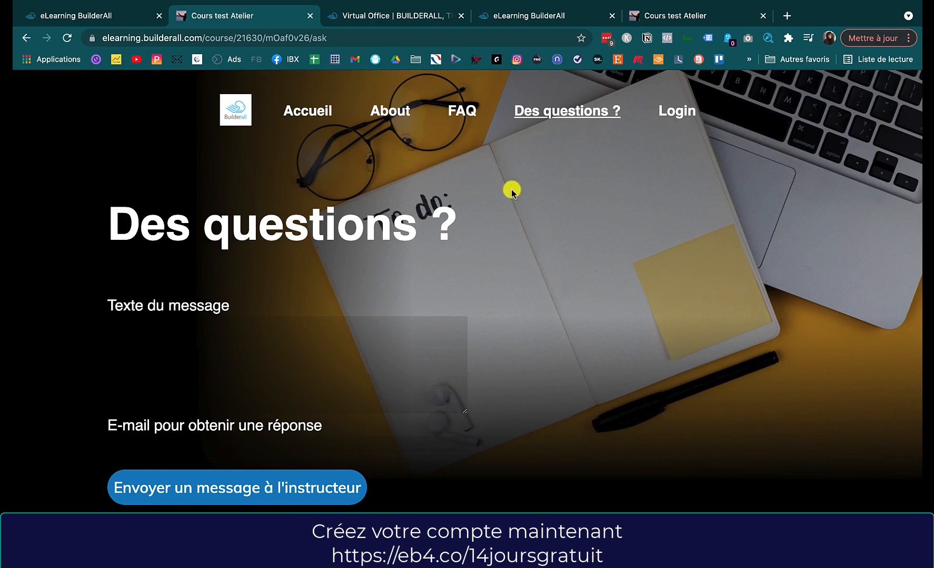
click(679, 110)
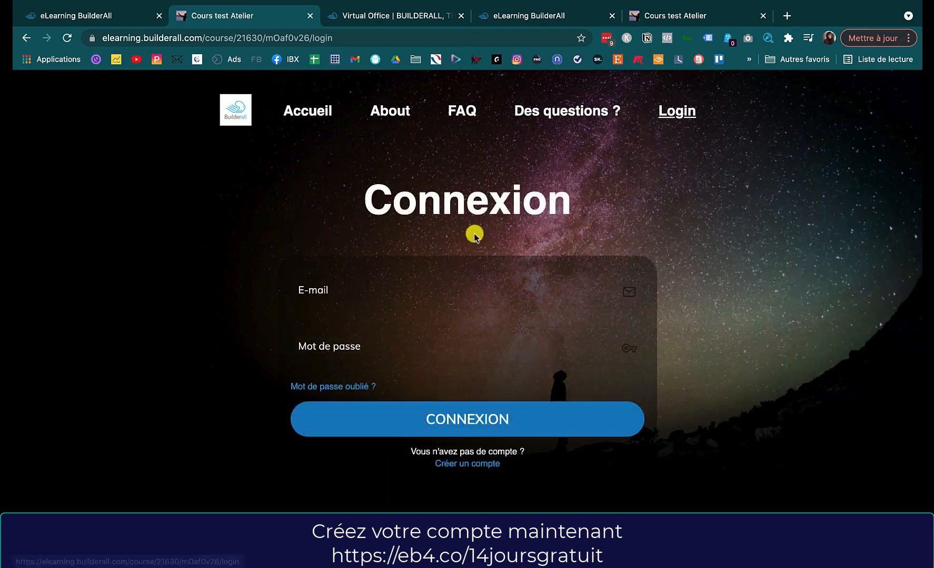